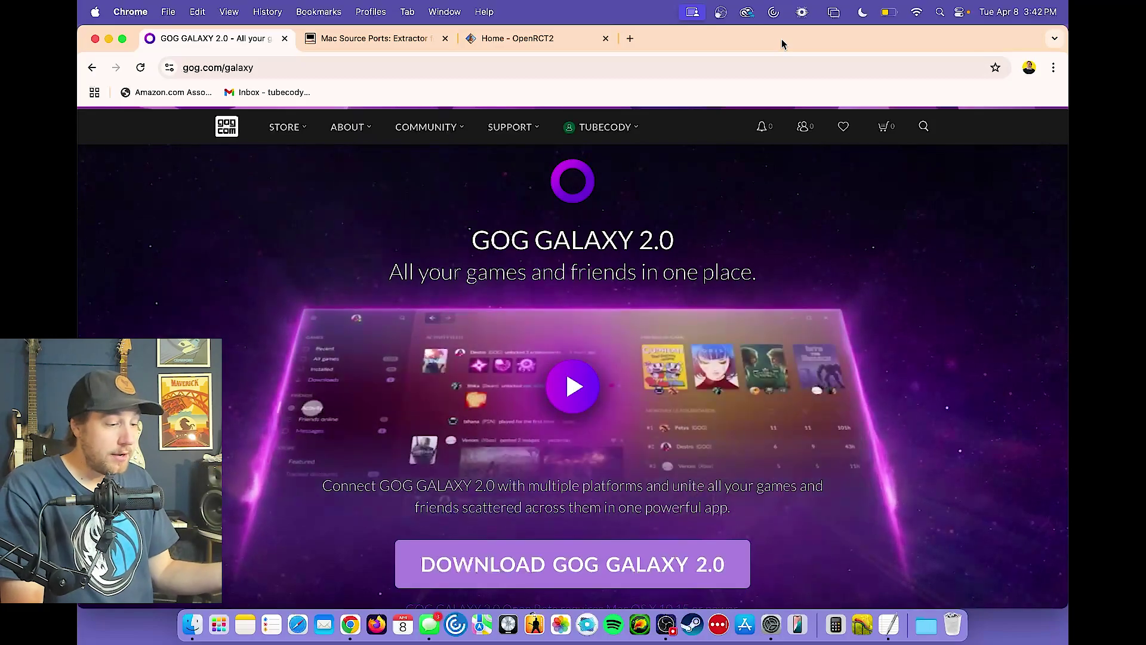
Launch RCT Classic from the Dock.
click(862, 626)
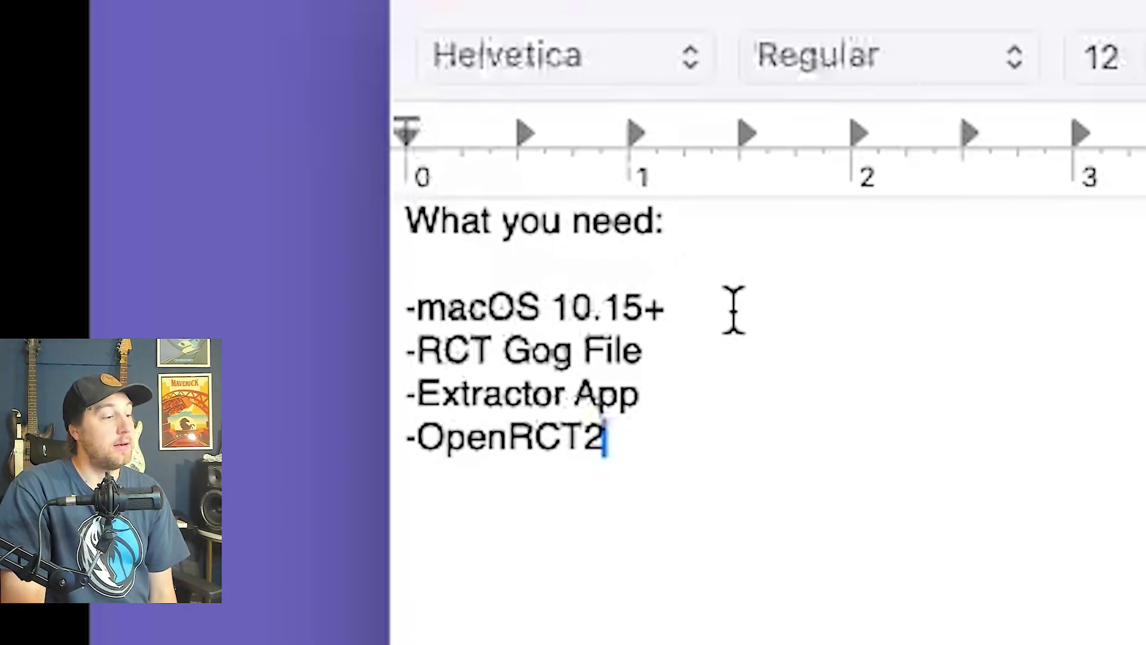
Highlight the macOS 10.15+ requirement in the TextEdit list.
drag(666, 307, 384, 325)
Highlight each remaining requirement in turn: RCT GOG file, Extractor app, then OpenRCT2.
click(812, 621)
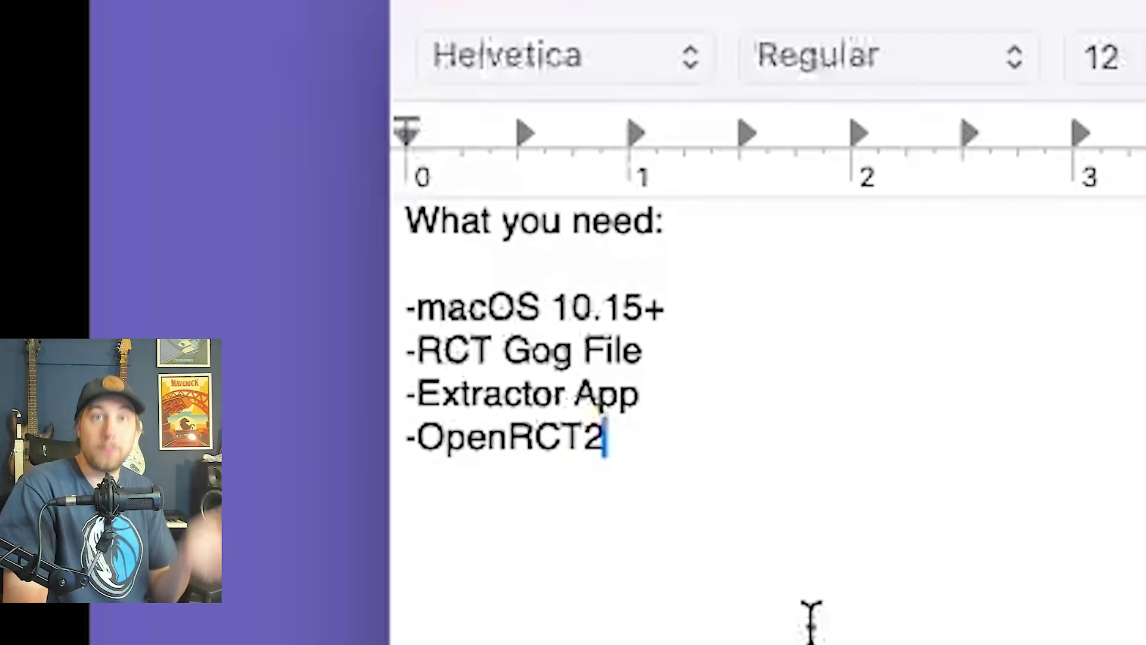
click(681, 354)
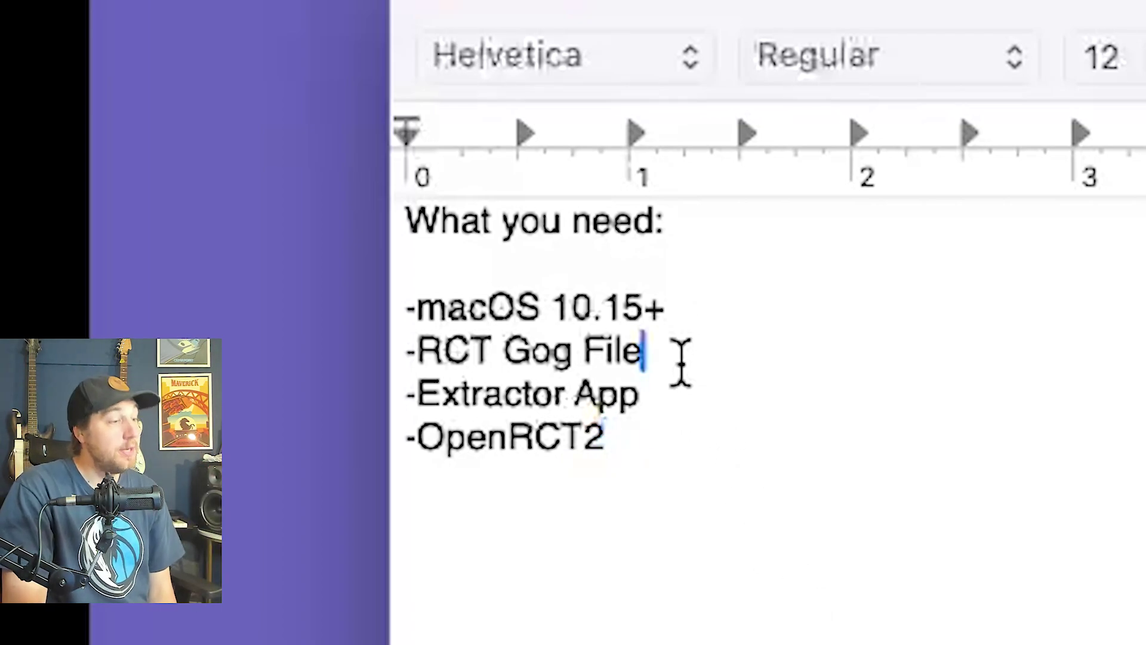
drag(681, 355, 399, 366)
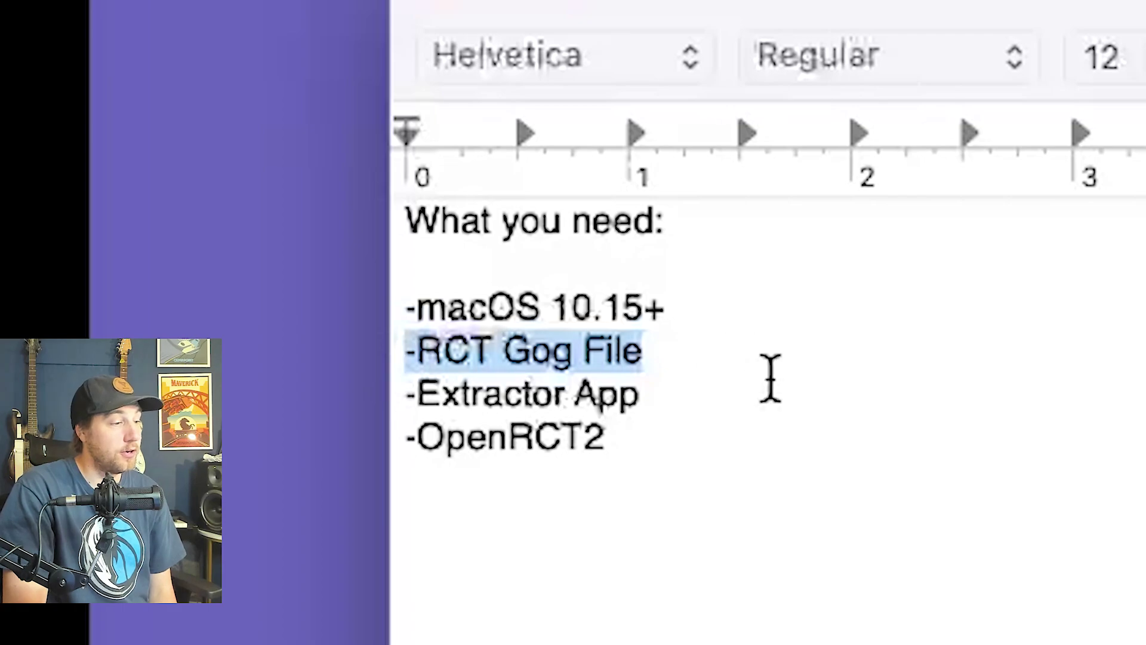
click(776, 376)
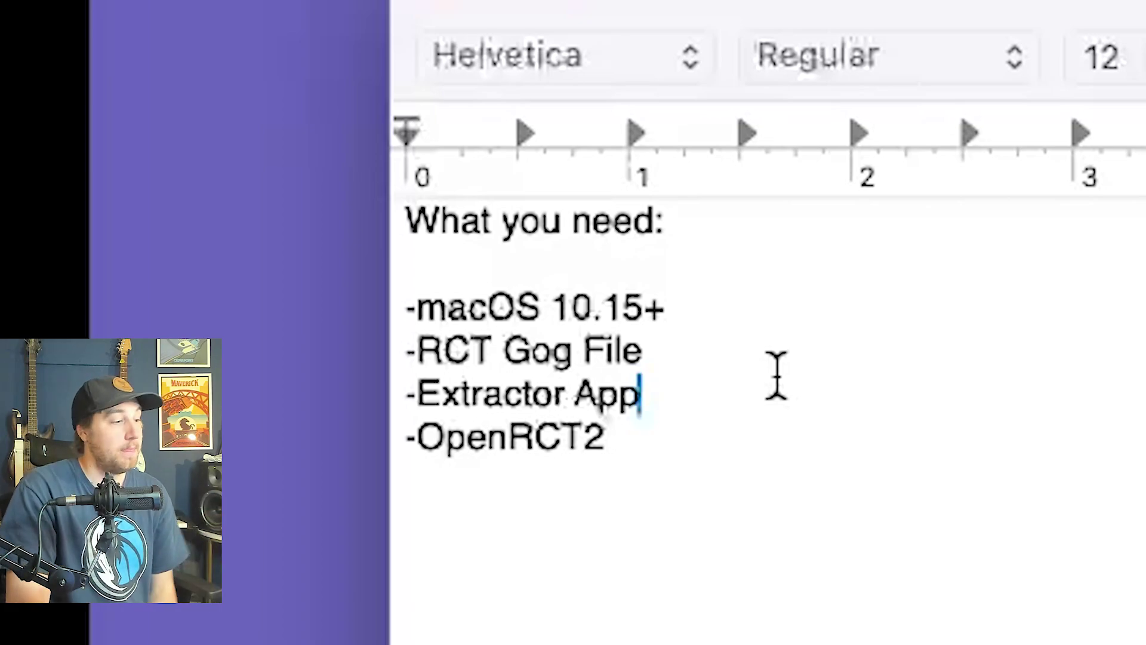
drag(651, 390, 396, 402)
click(681, 440)
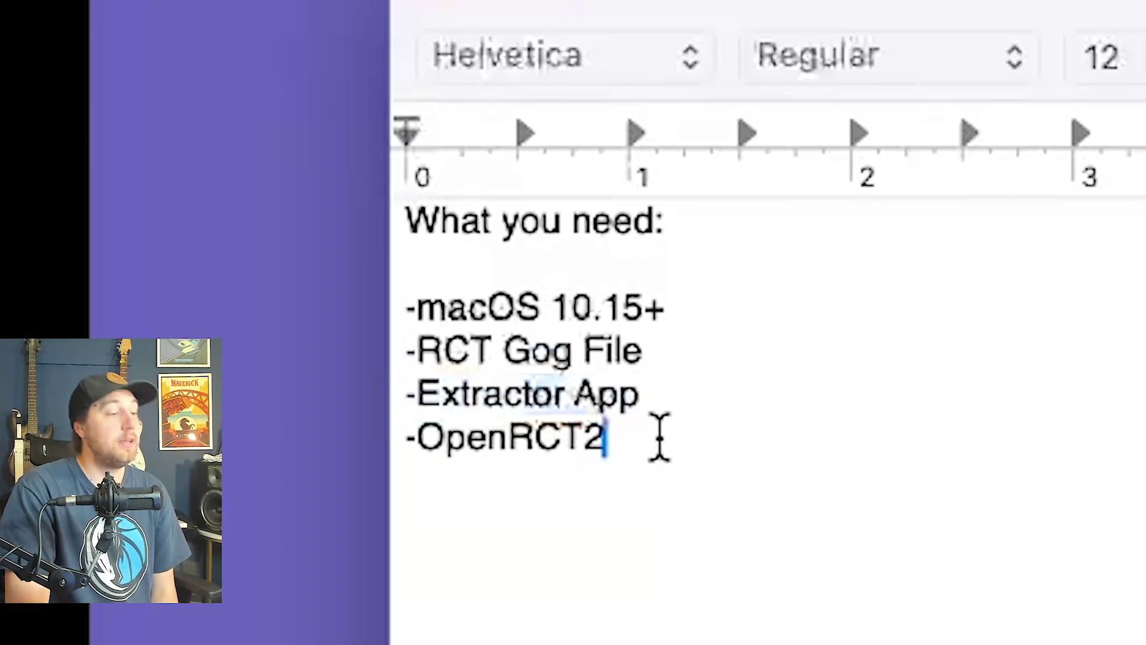
drag(659, 436, 402, 440)
click(873, 516)
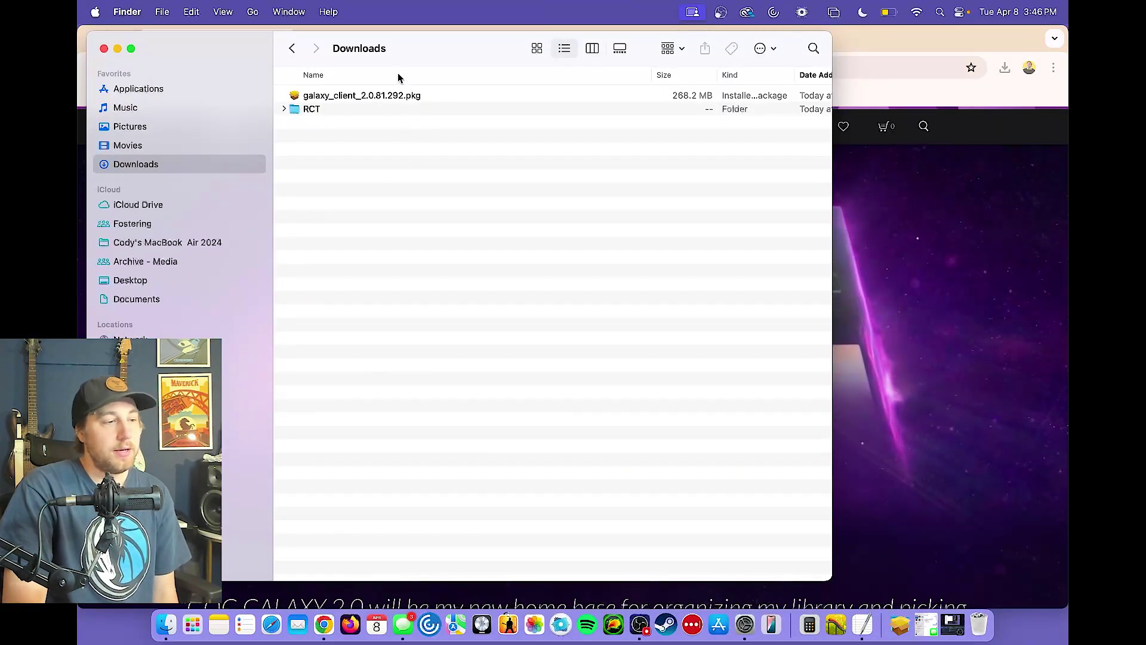
Install GOG Galaxy 2.0 from galaxy_client_2.0.81.292.pkg and move the package to the Trash.
click(350, 97)
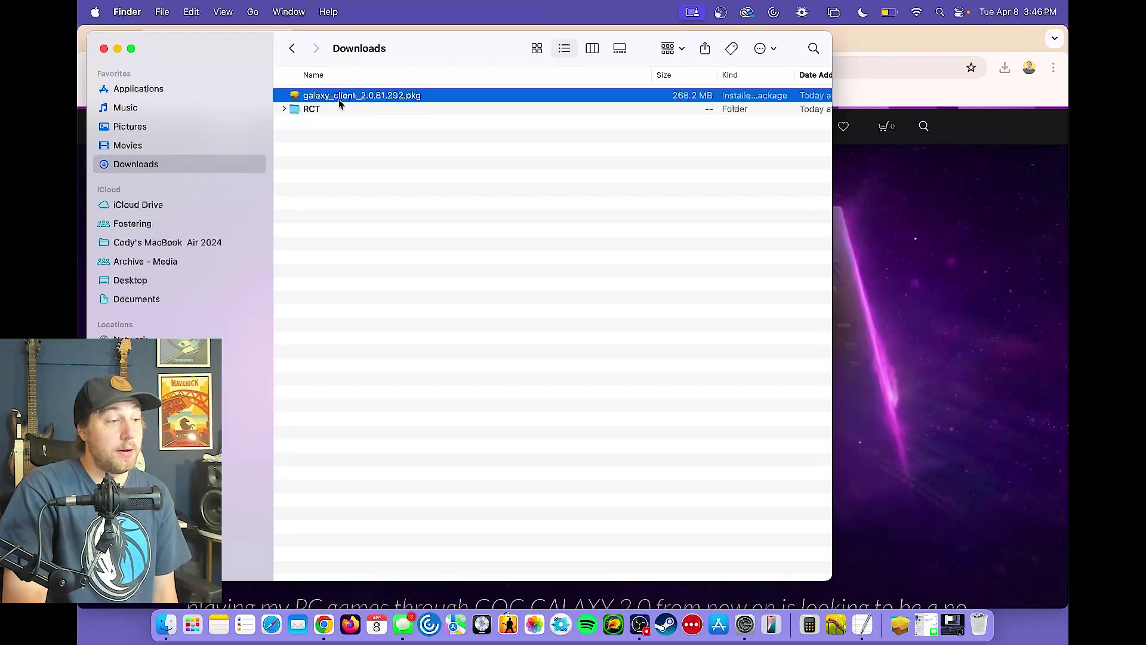
double_click(333, 103)
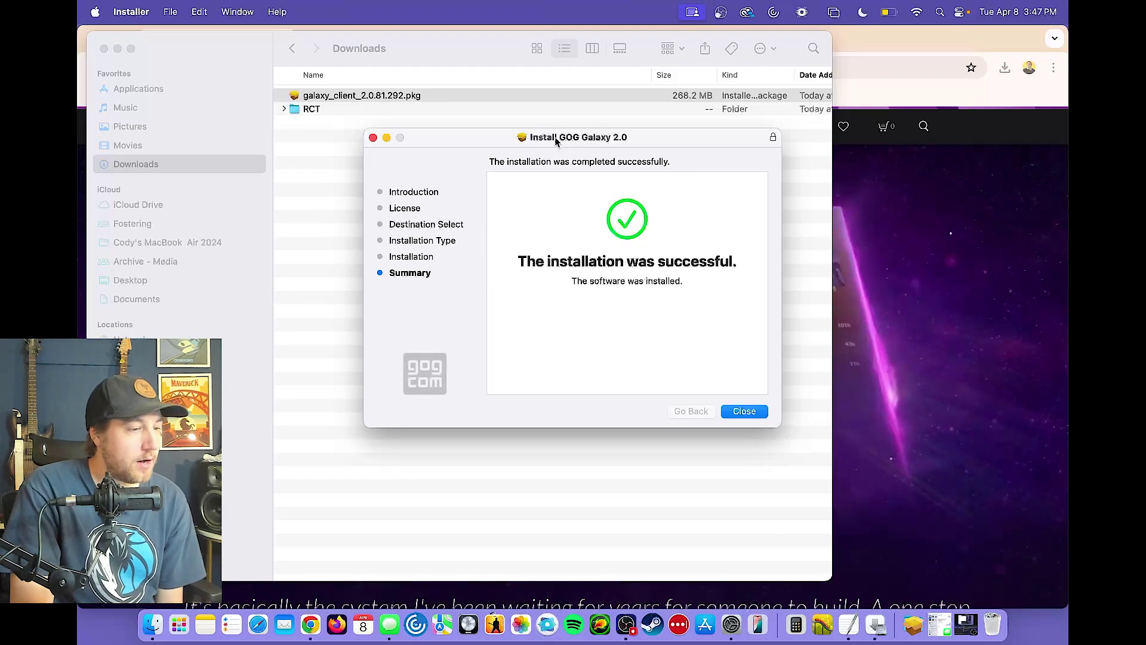
click(744, 411)
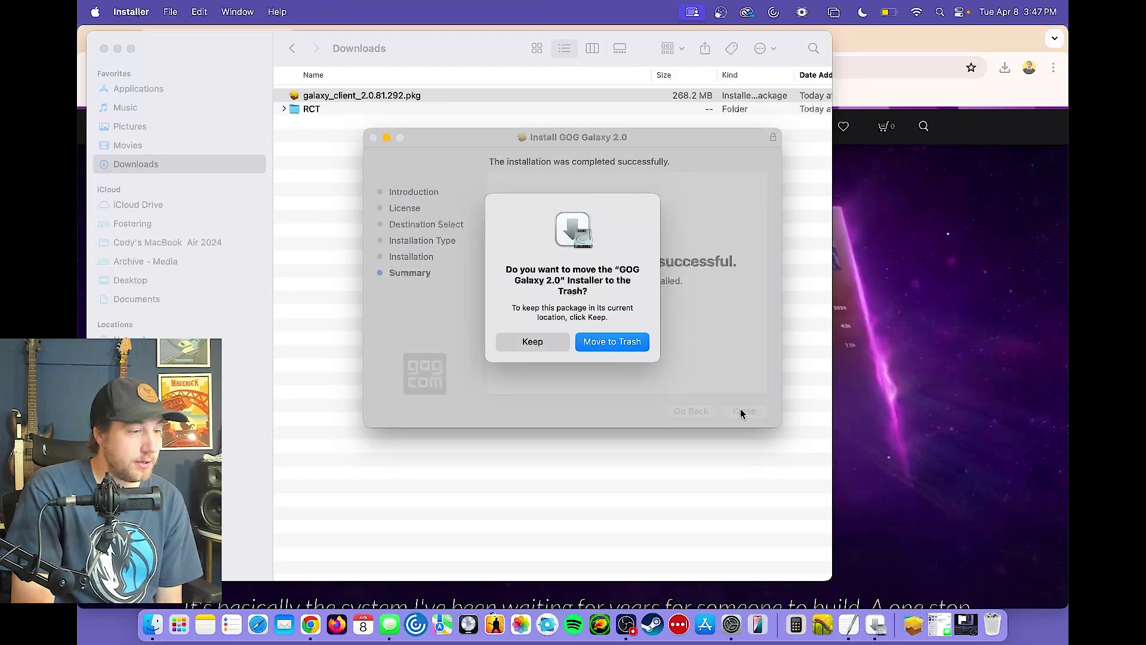
click(605, 342)
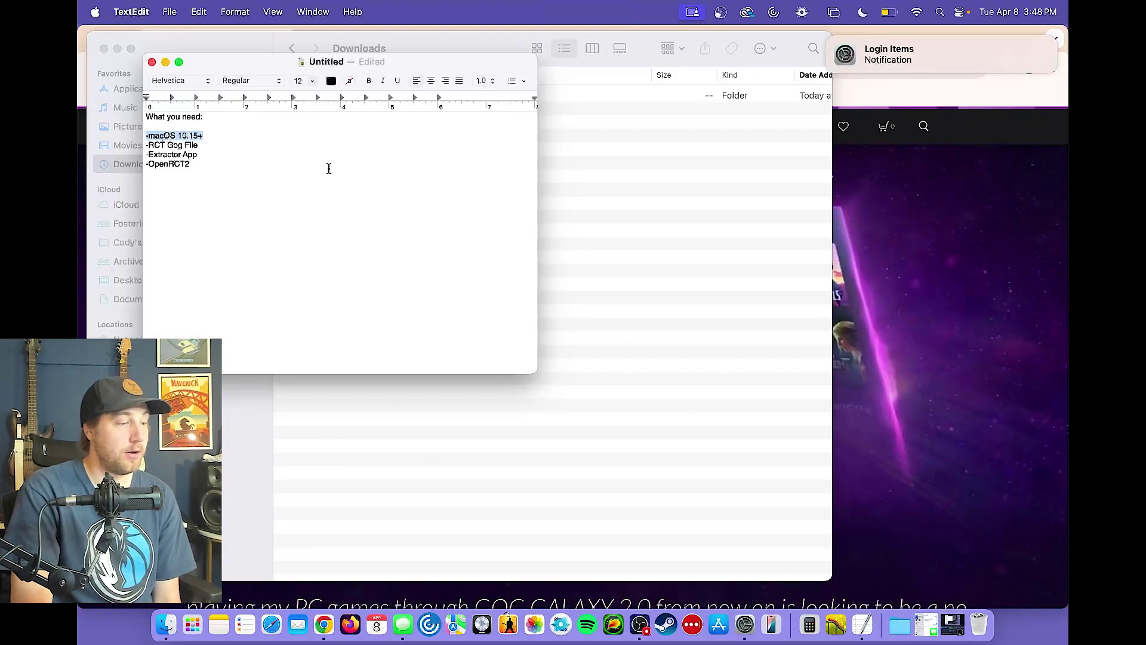
Delete the macOS 10.15+ line from the requirements note and bring Downloads forward.
key(BackSpace)
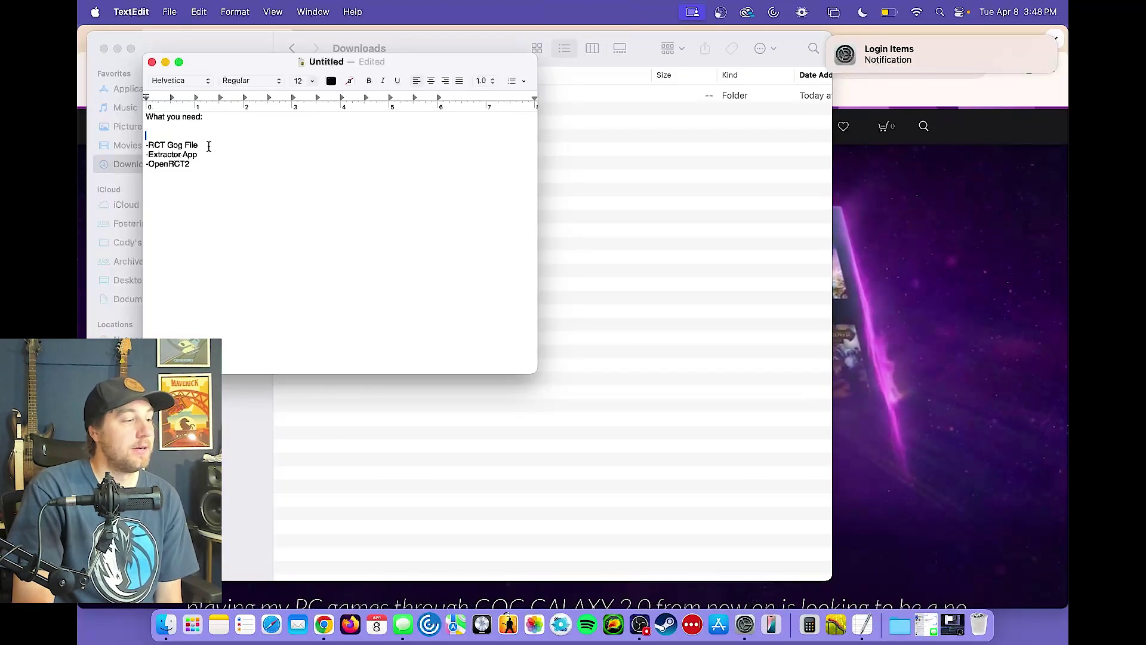
drag(168, 148, 144, 147)
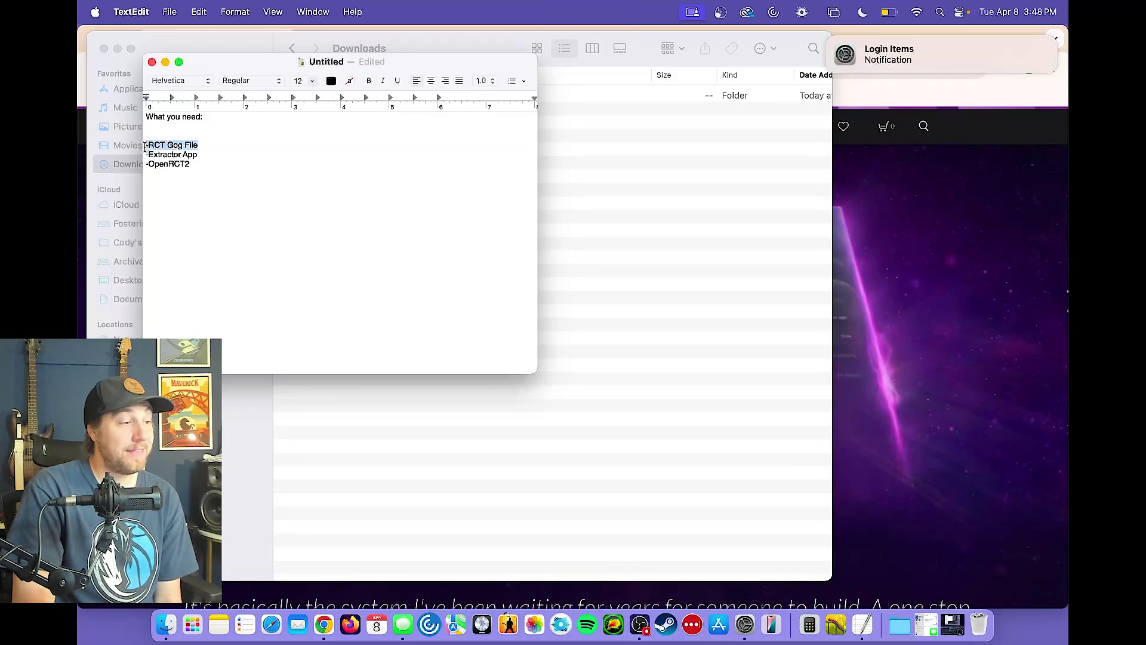
click(580, 192)
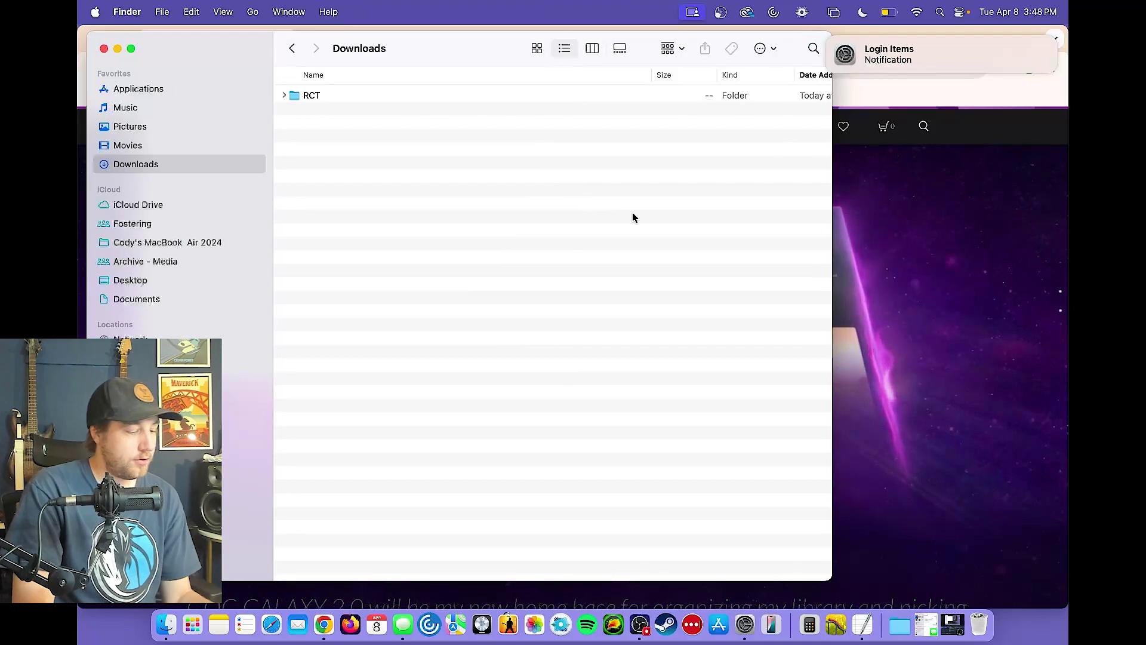
Launch GOG Galaxy from the Applications folder via Spotlight, closing the Applications window afterwards.
key(super+space)
text(/applic)
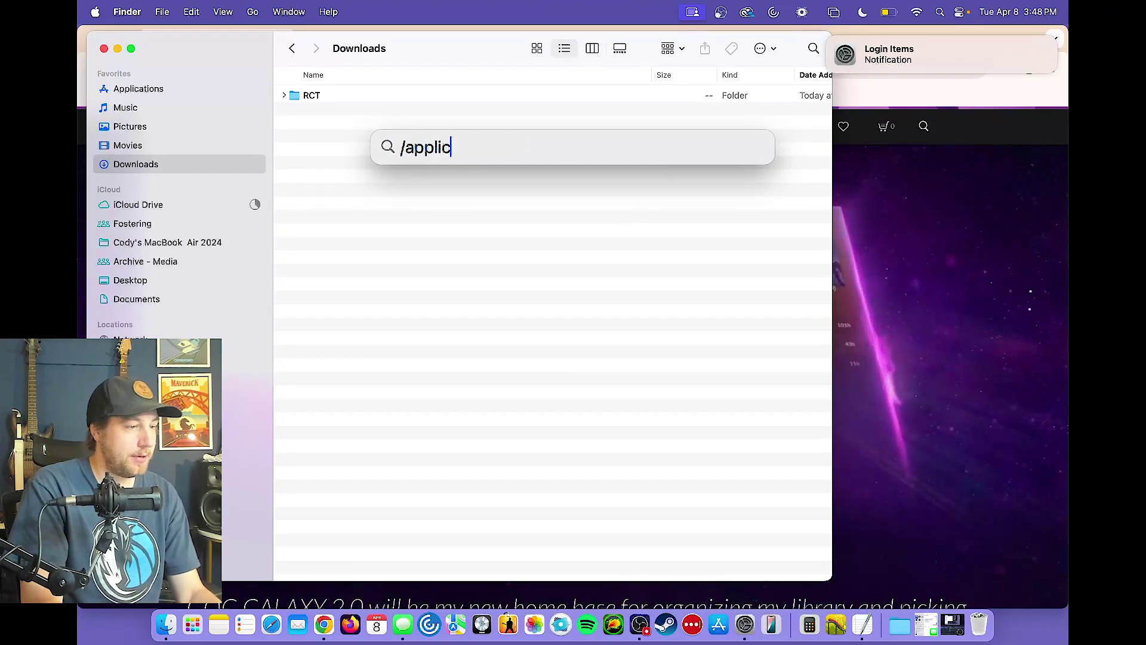
text(ations)
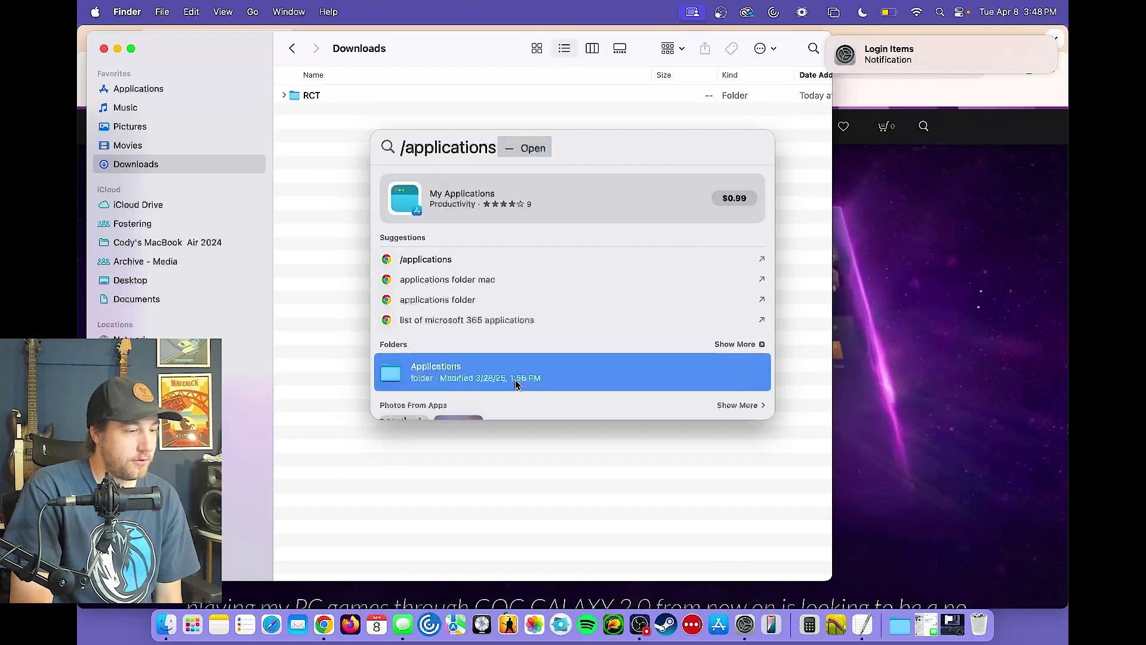
click(480, 373)
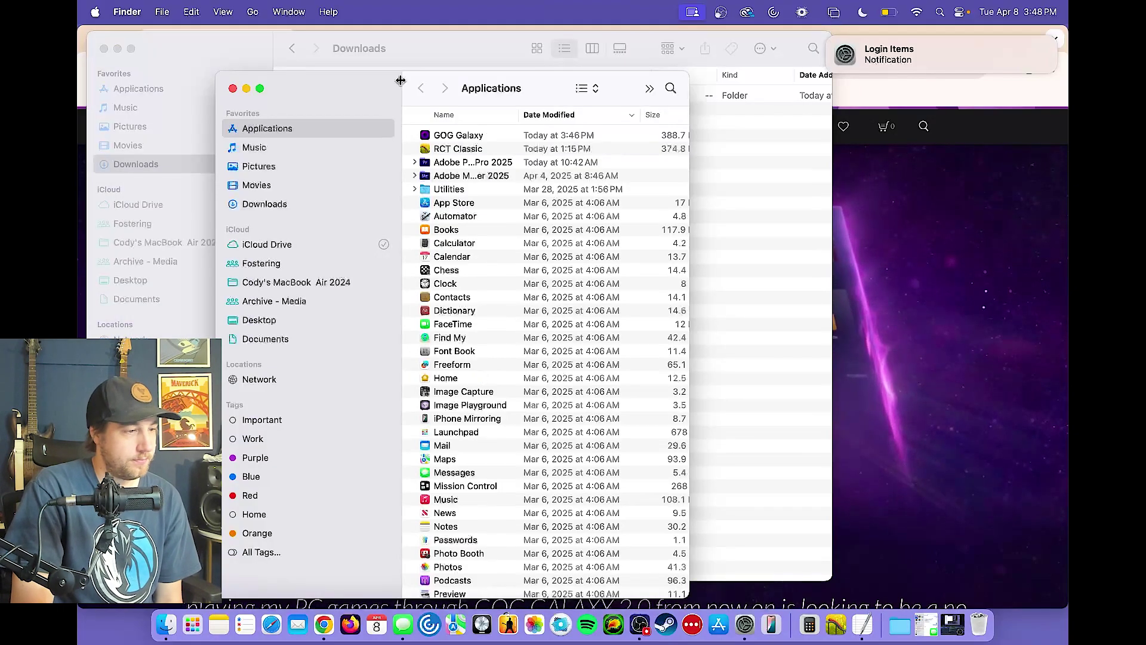
click(467, 136)
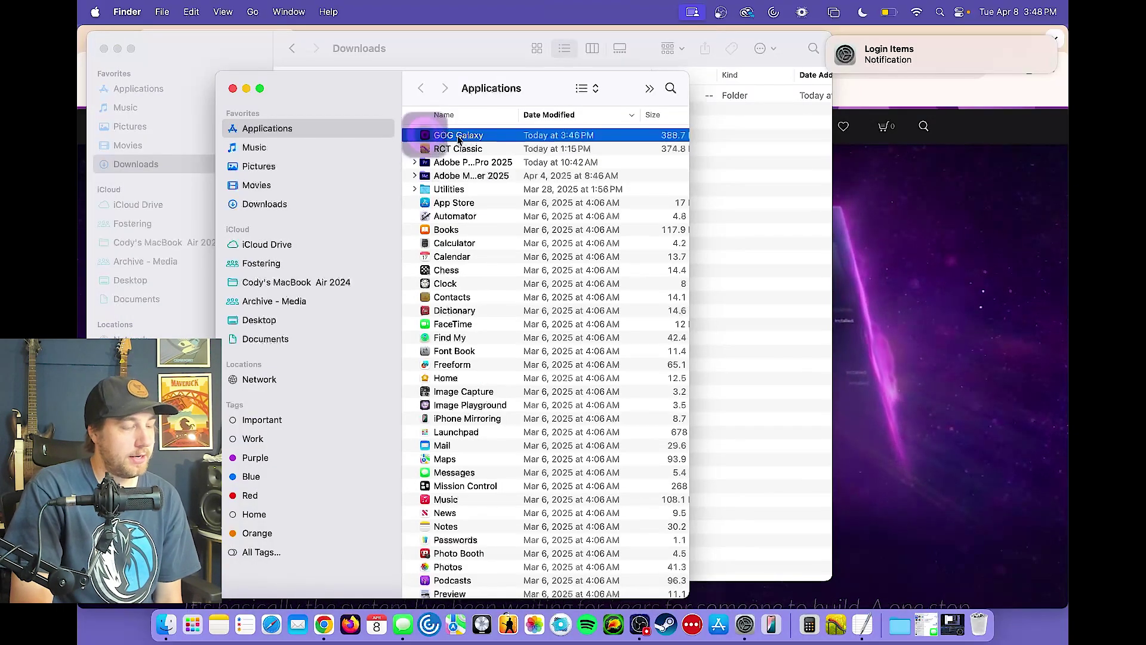
key(super+w)
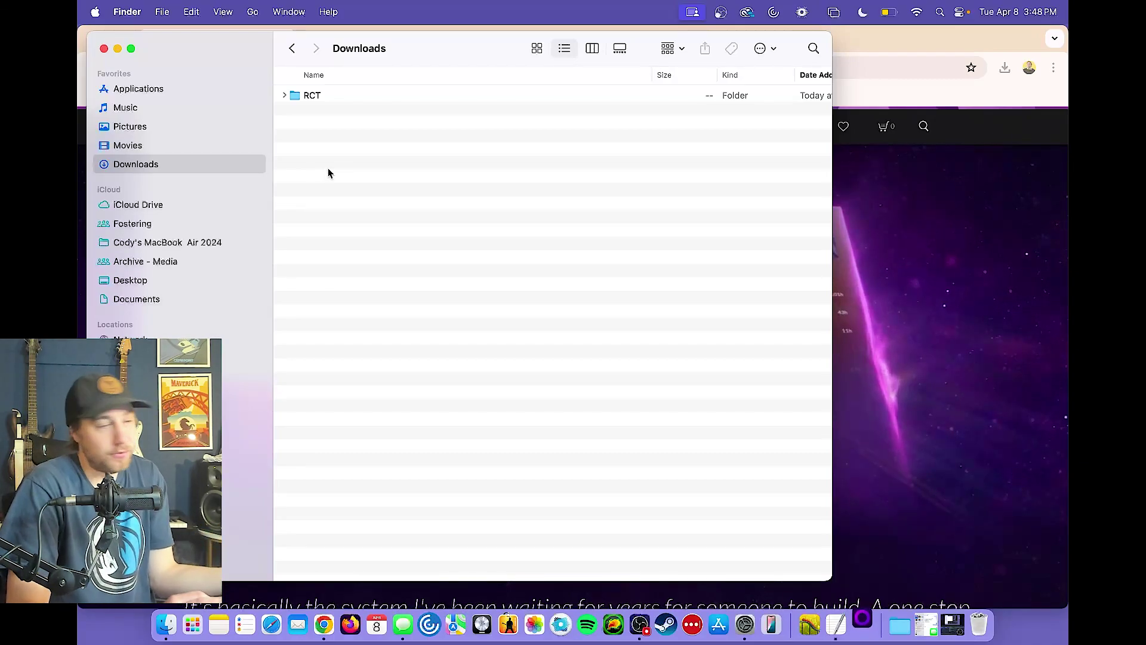
Check that the RCT folder in Downloads is empty and return to Downloads.
click(284, 97)
double_click(309, 97)
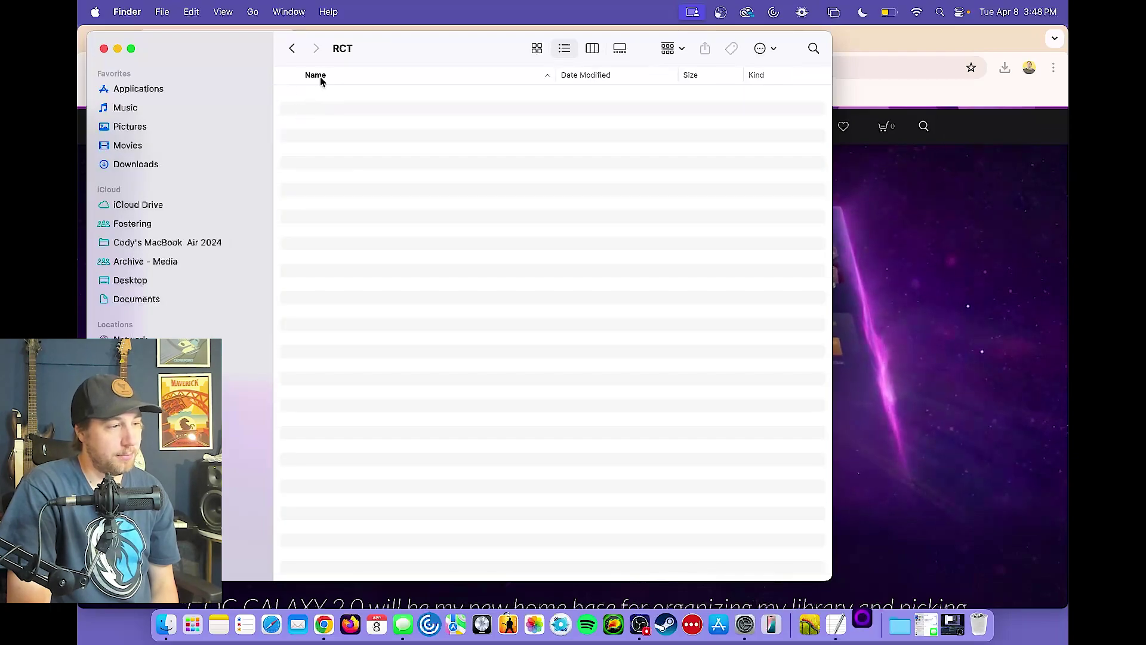
click(293, 50)
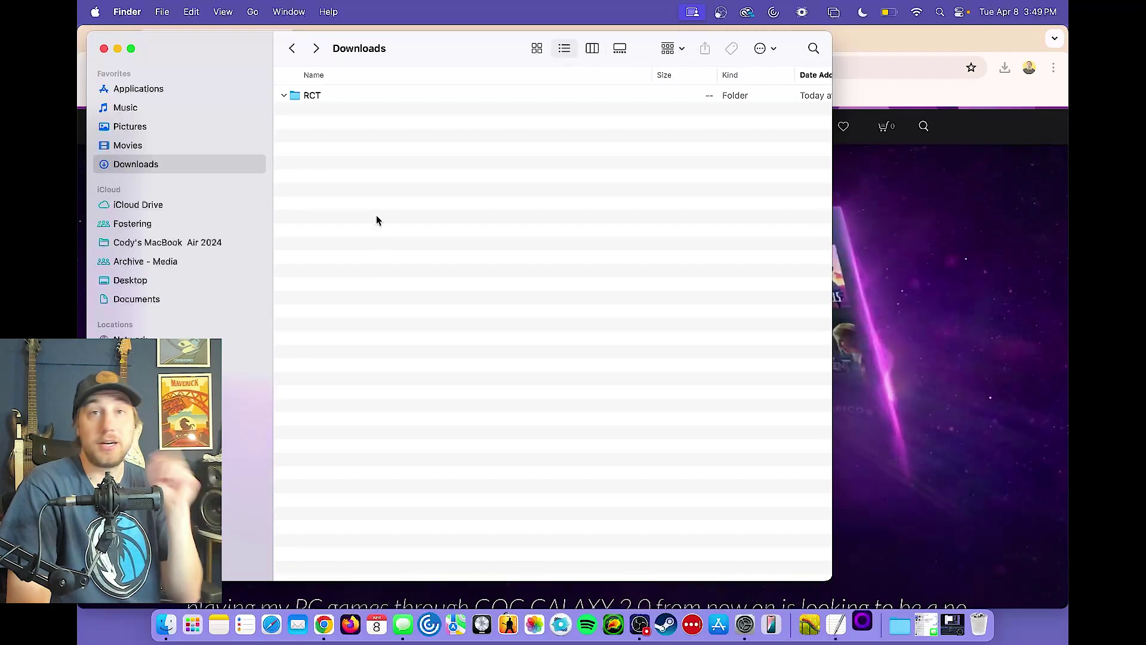
right_click(306, 138)
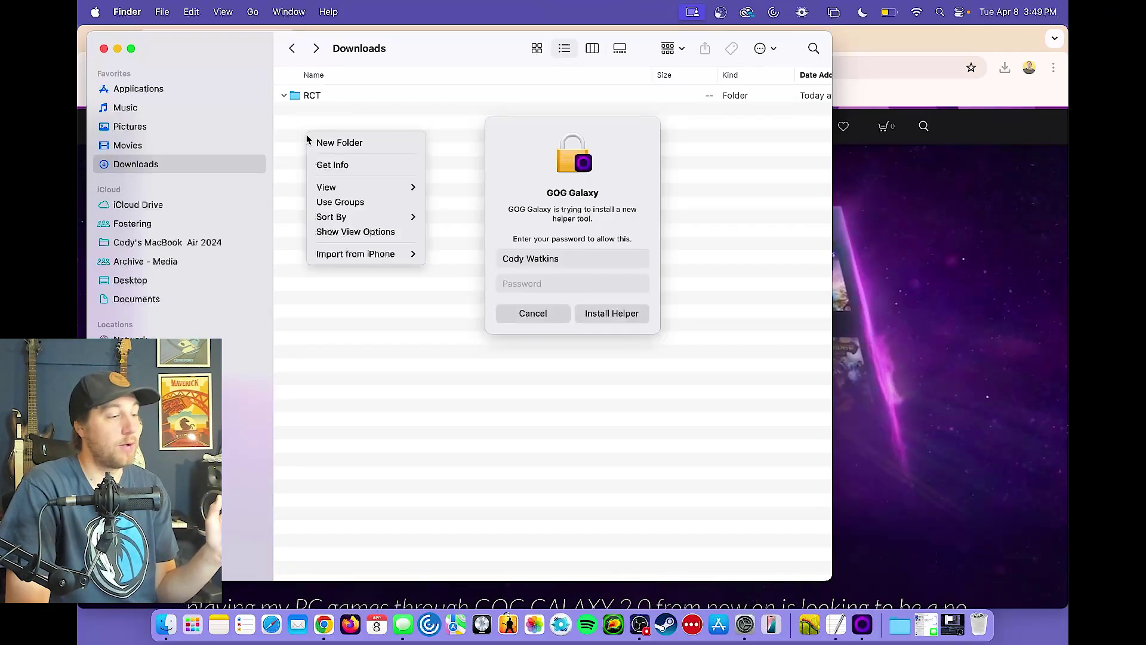
click(315, 108)
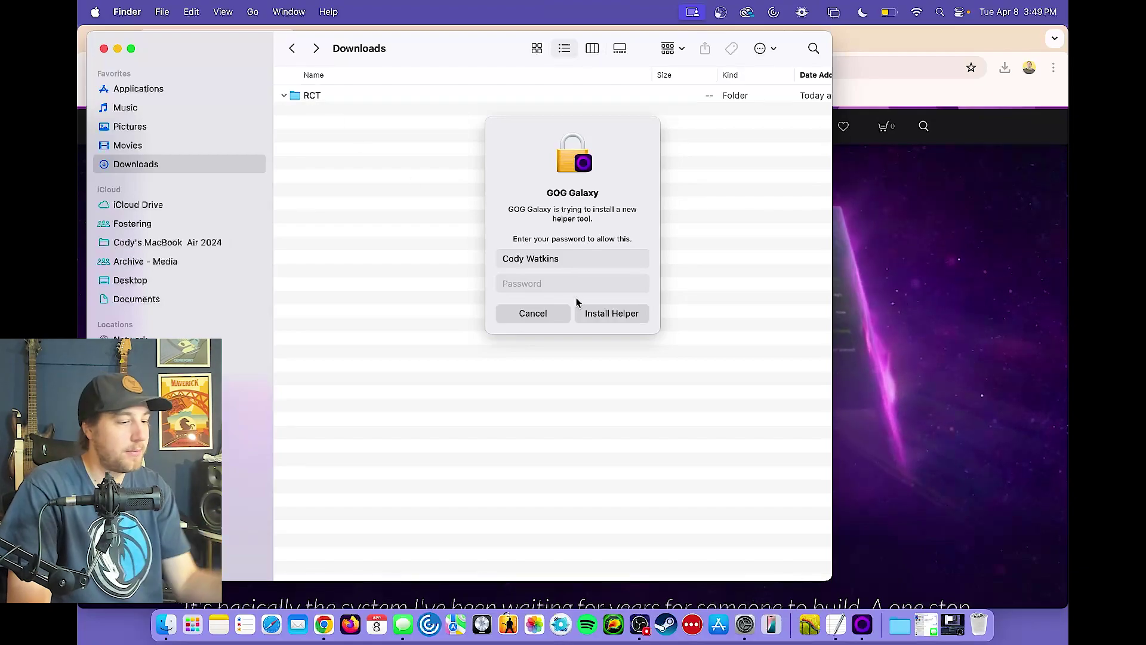
Enter the account password to install GOG Galaxy's helper tool.
click(566, 284)
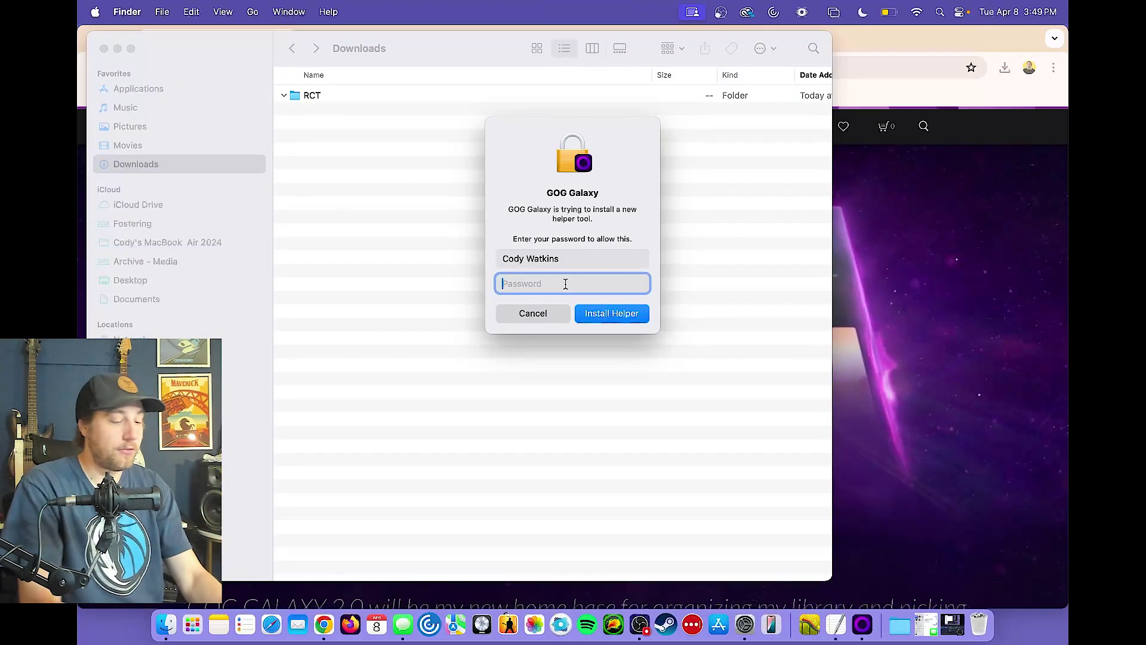
text(******)
key(Return)
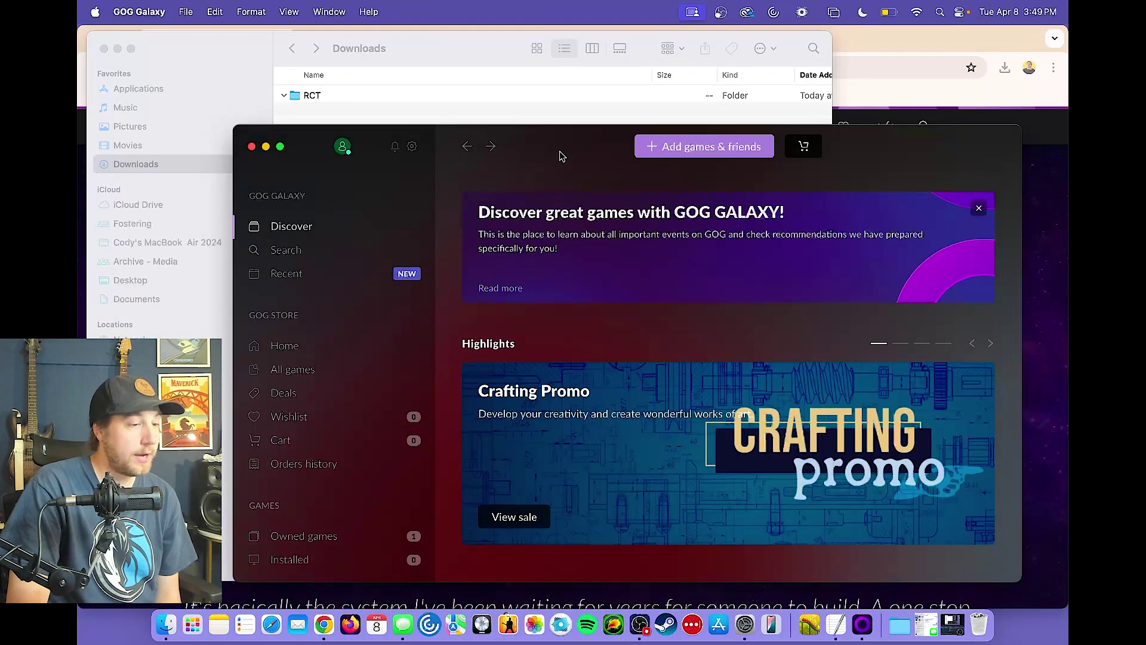
Move the GOG Galaxy window and zoom it to fill the screen.
drag(560, 157, 461, 75)
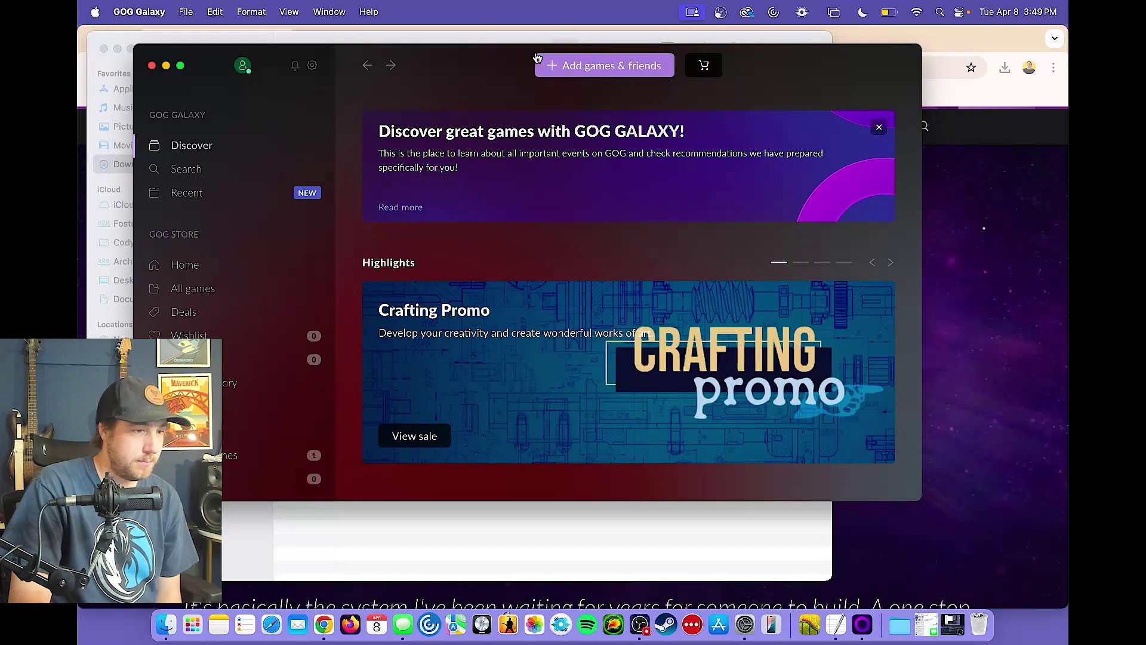
double_click(455, 55)
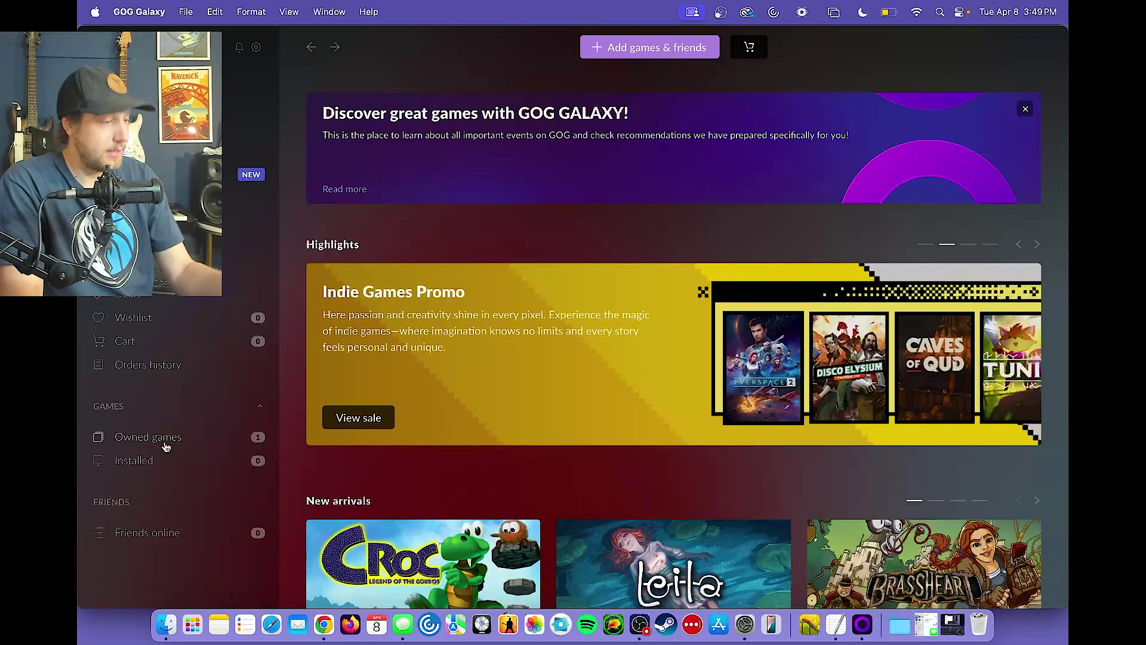
Open the RollerCoaster Tycoon 2 page from the Owned games library.
click(163, 445)
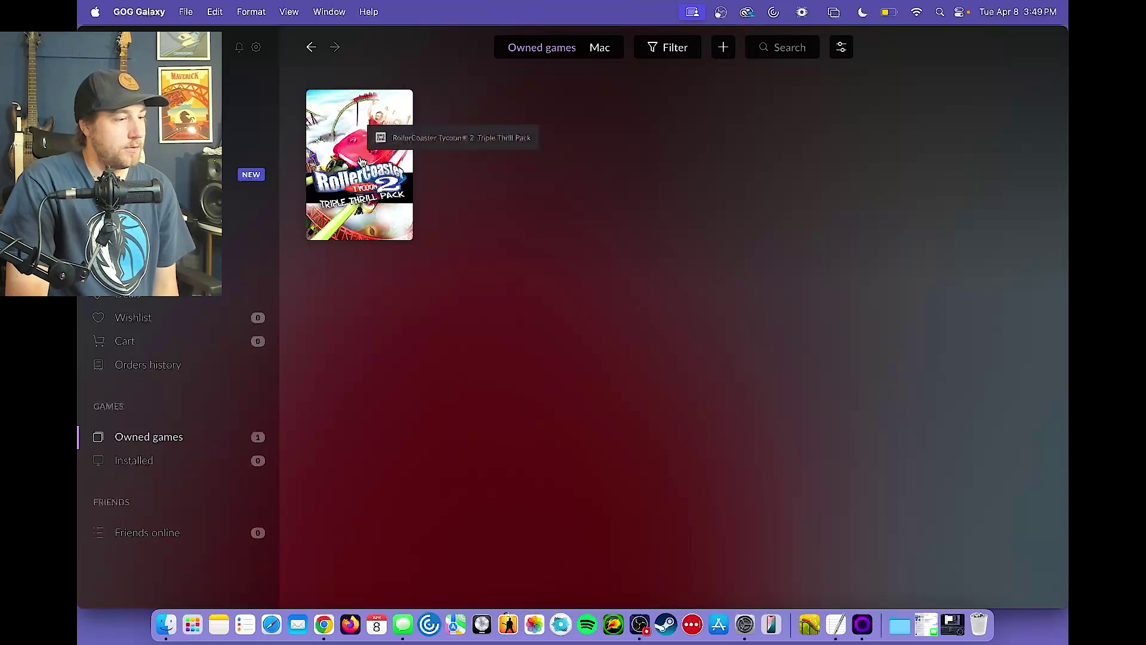
click(361, 149)
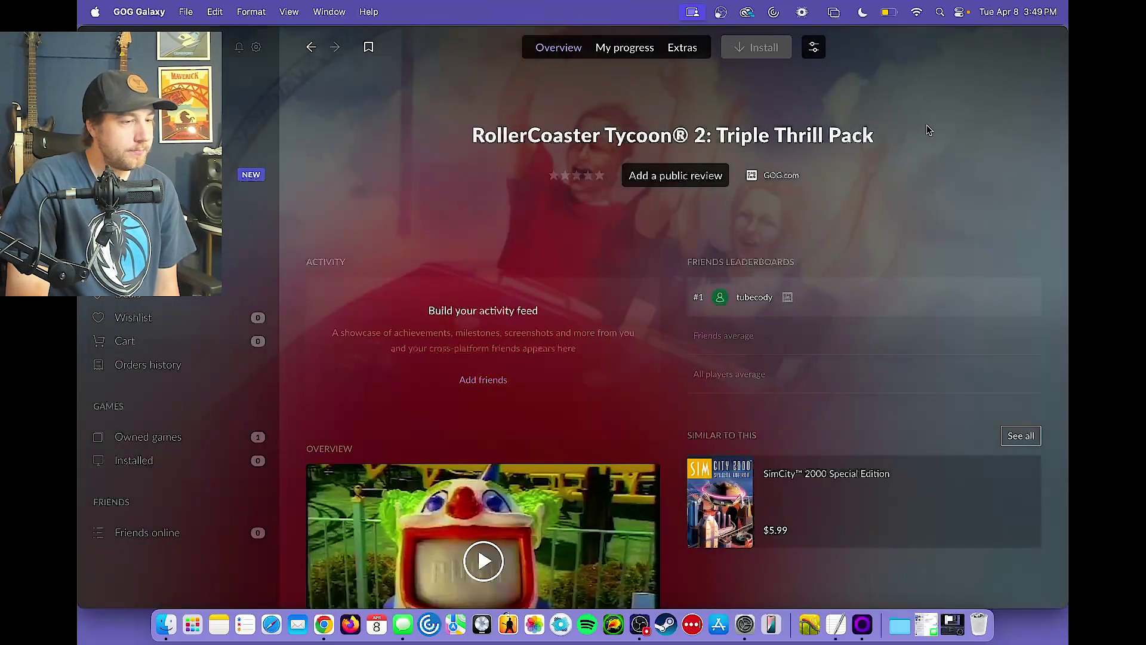
Switch the Extras offline installers to Windows and download the 581 MB English installer.
click(684, 50)
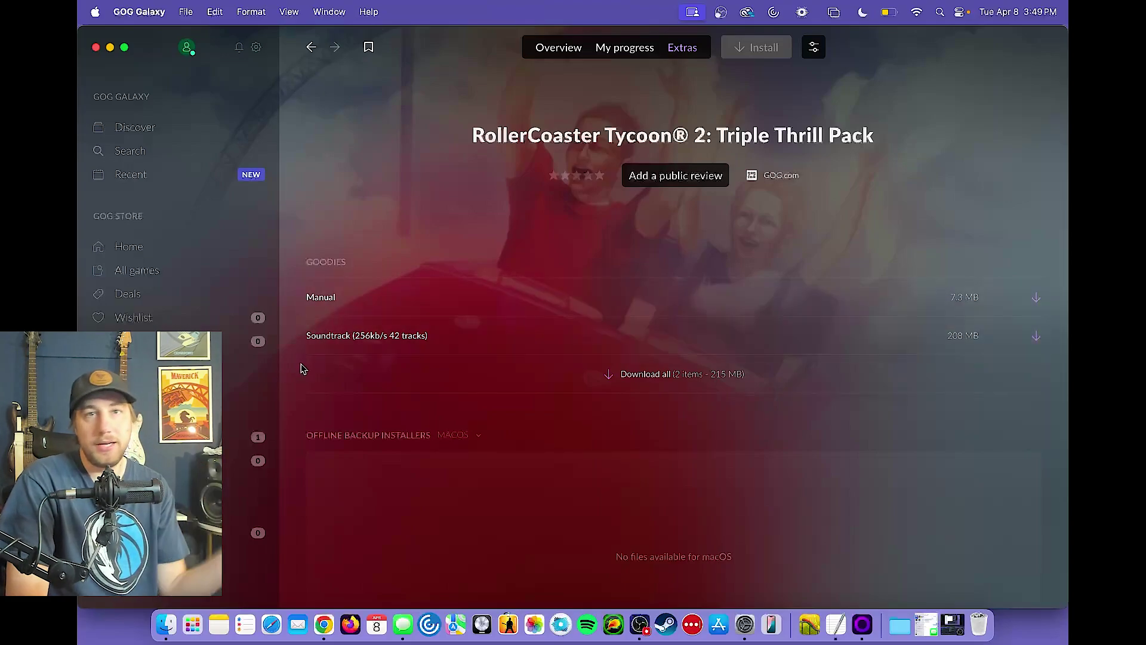
scroll(302, 368, down, 2)
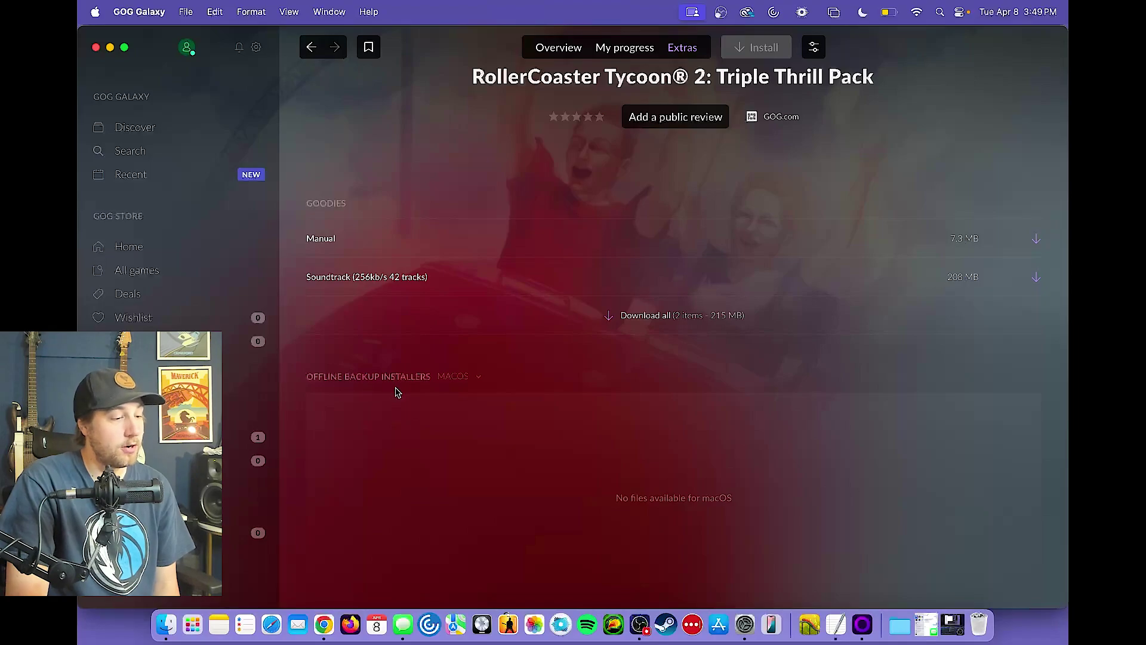
click(477, 381)
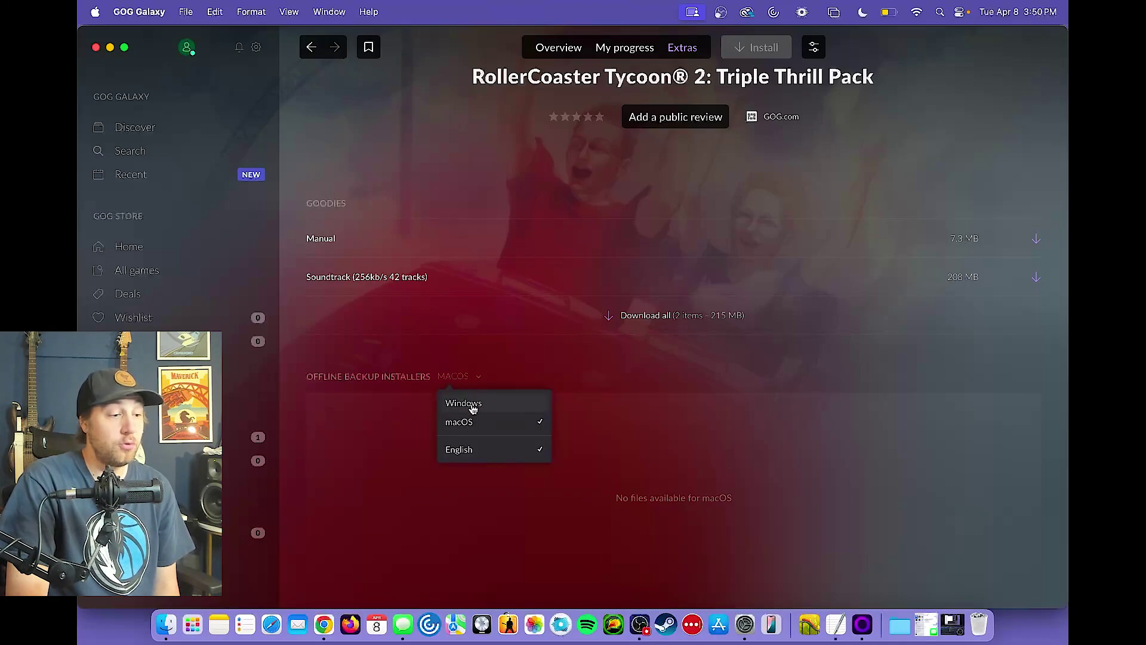
click(473, 404)
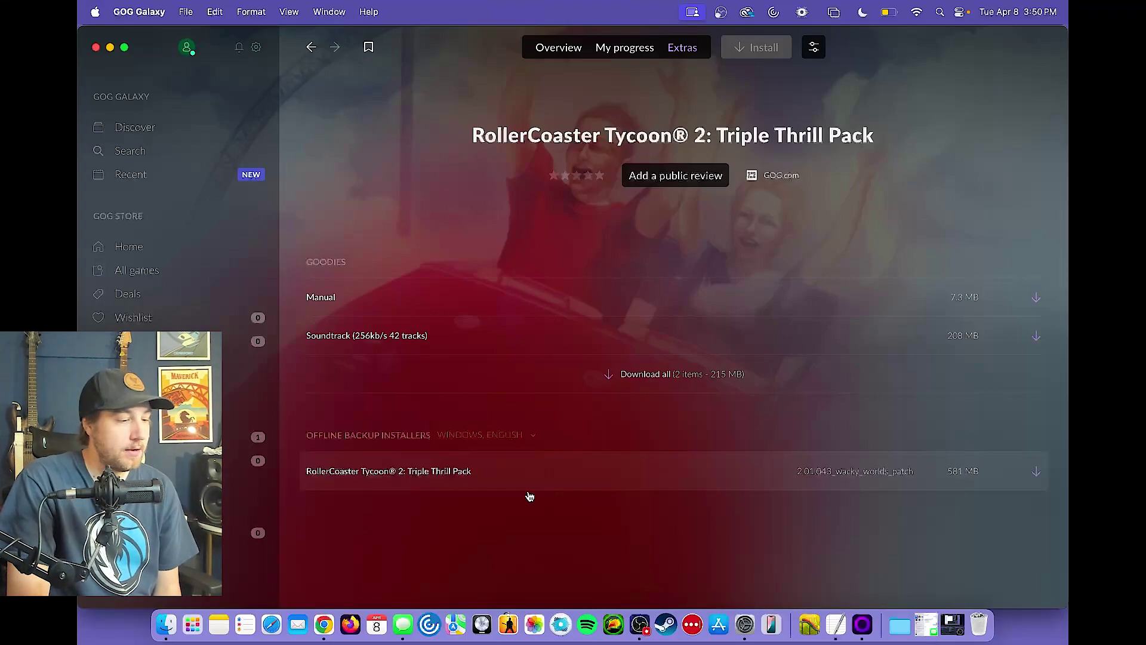
click(1036, 473)
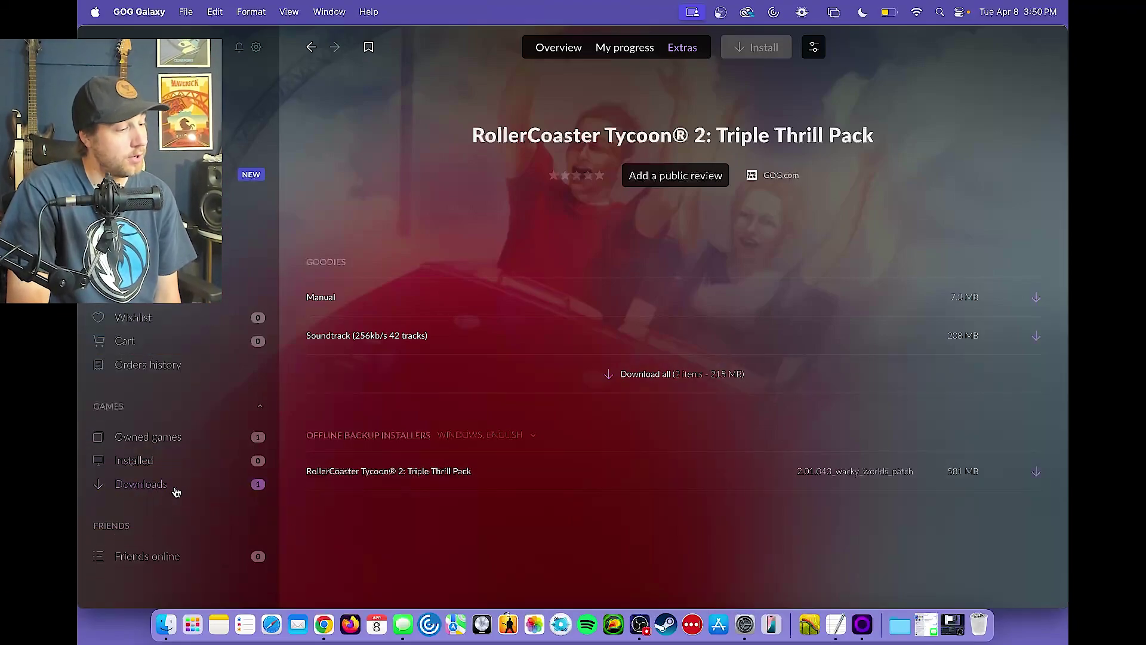
Check the GOG Galaxy download queue and Finder's Downloads, then bring Chrome to the front.
click(155, 488)
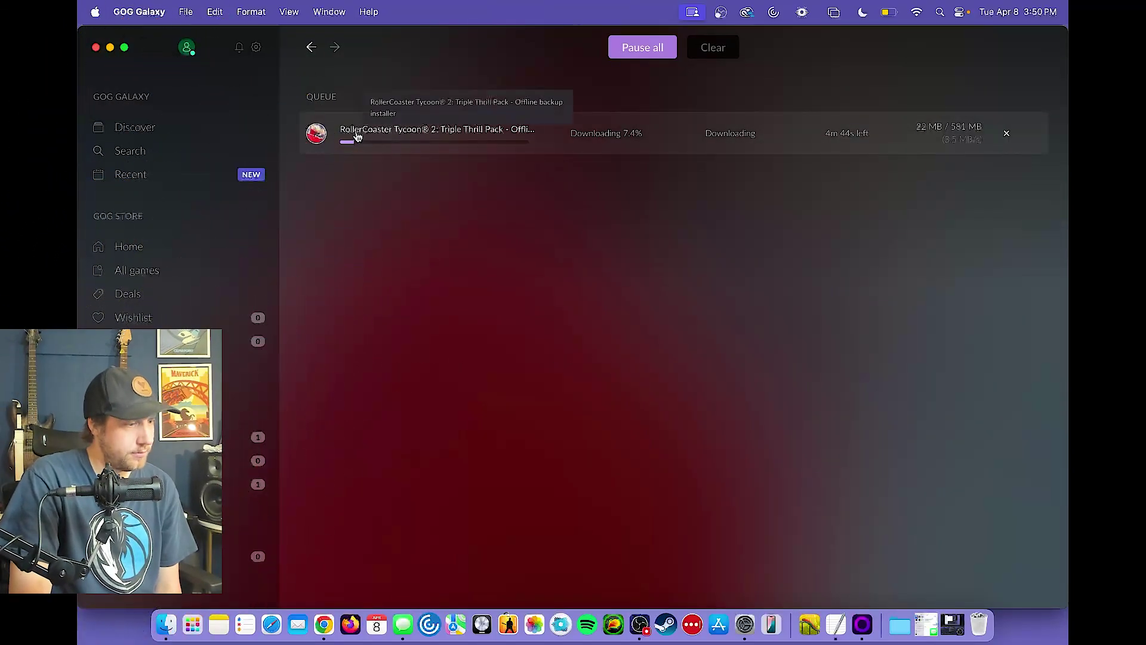
click(165, 624)
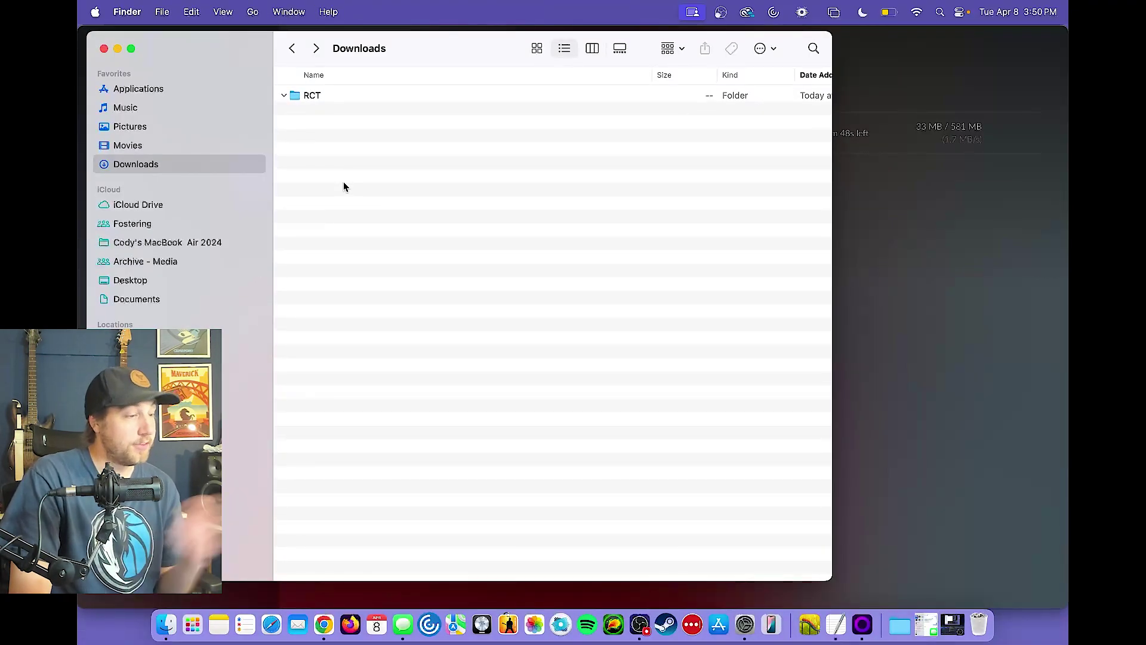
click(884, 295)
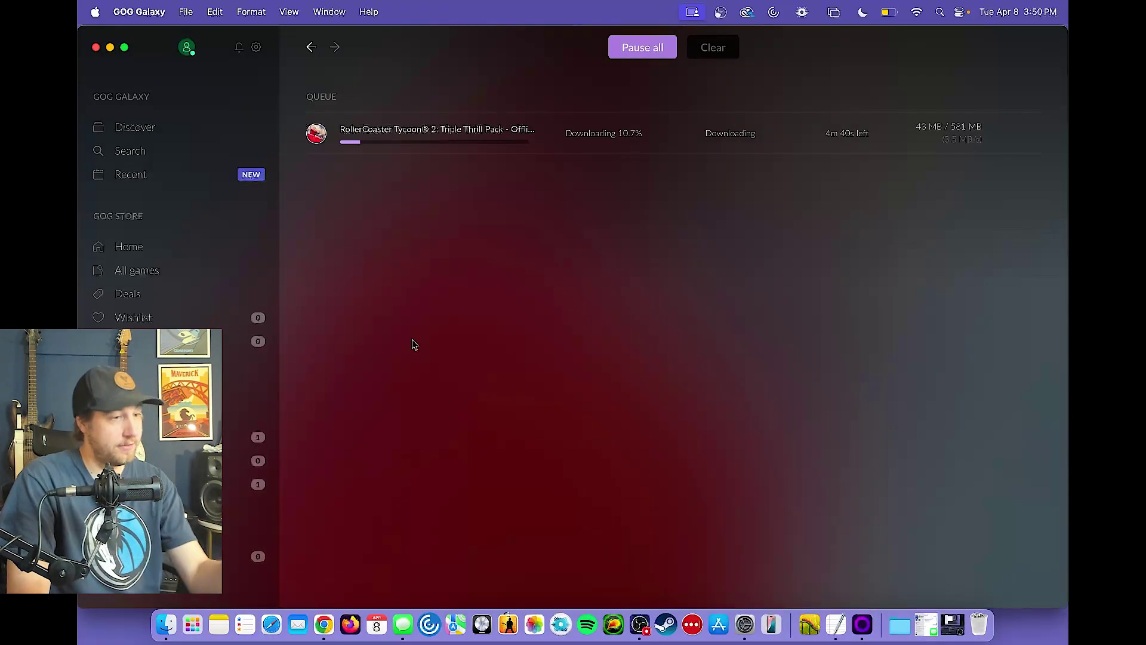
click(323, 625)
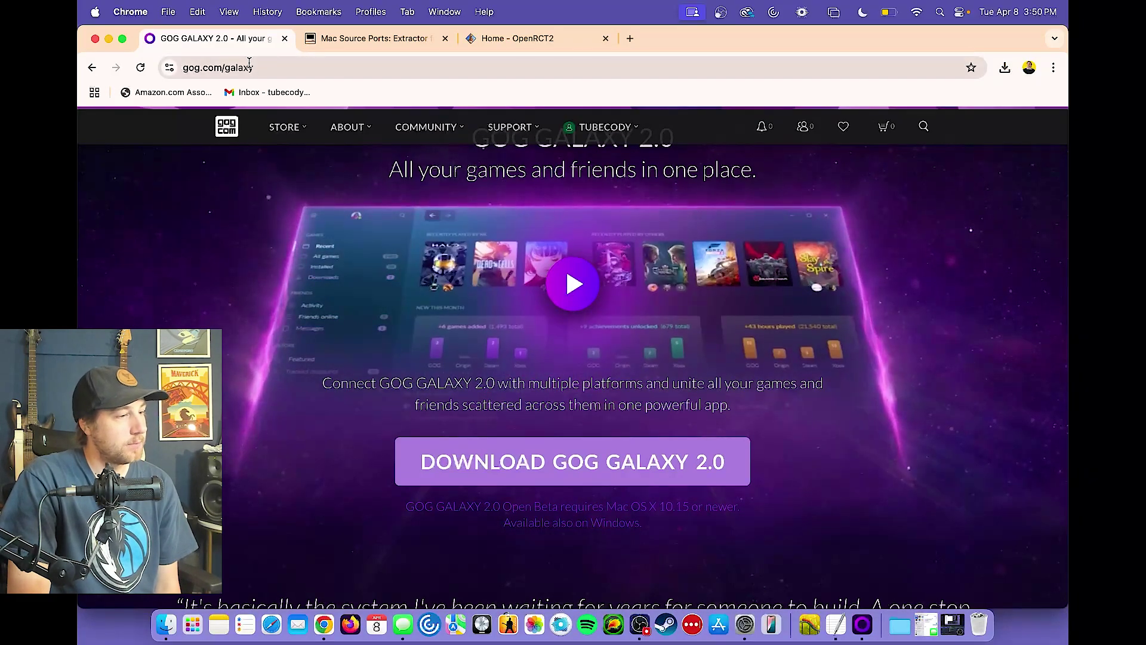
Close the GOG GALAXY tab and download Extractor_notarized_2022-12-06.zip from Mac Source Ports.
click(286, 39)
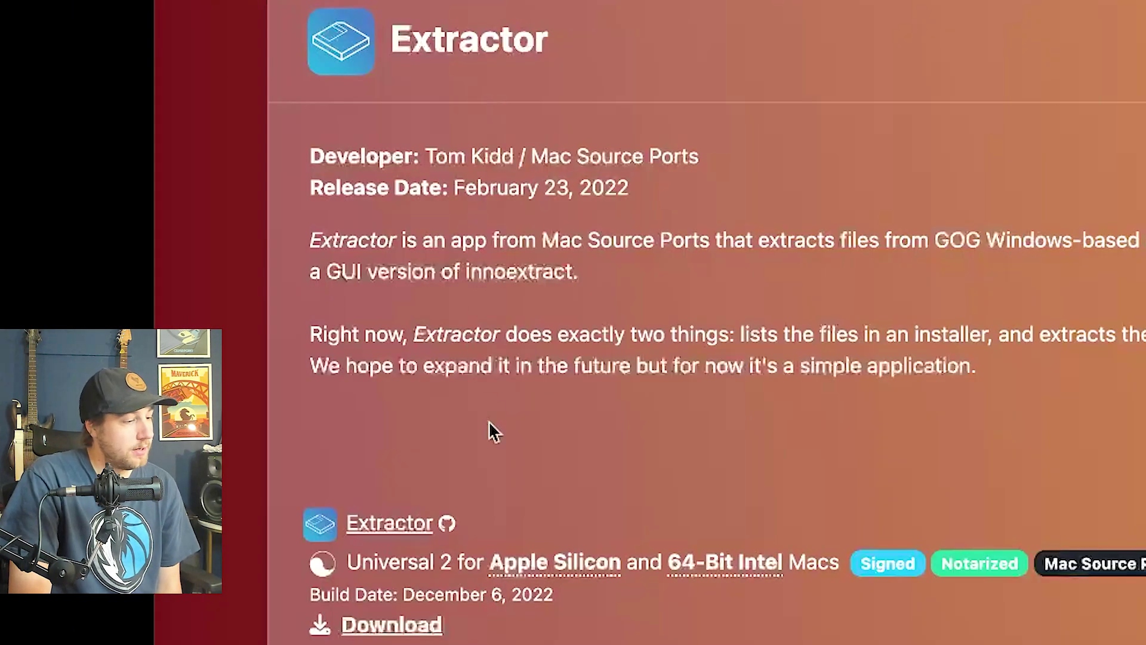
click(379, 625)
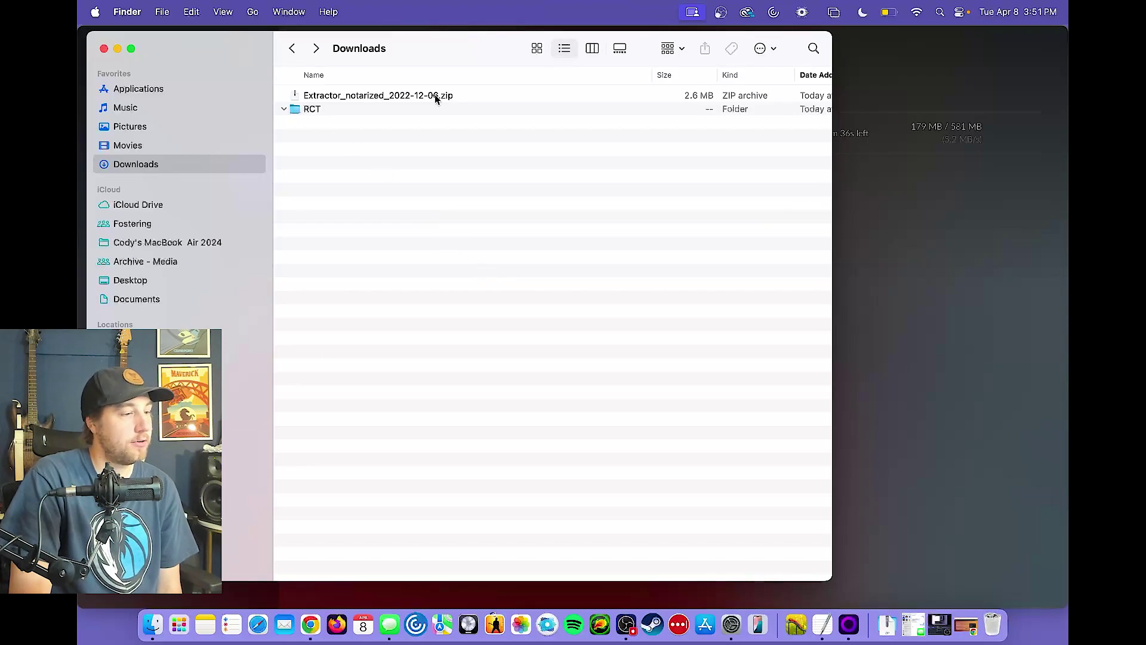
Unpack the Extractor zip in Downloads and move the leftover archive to the Trash.
click(338, 95)
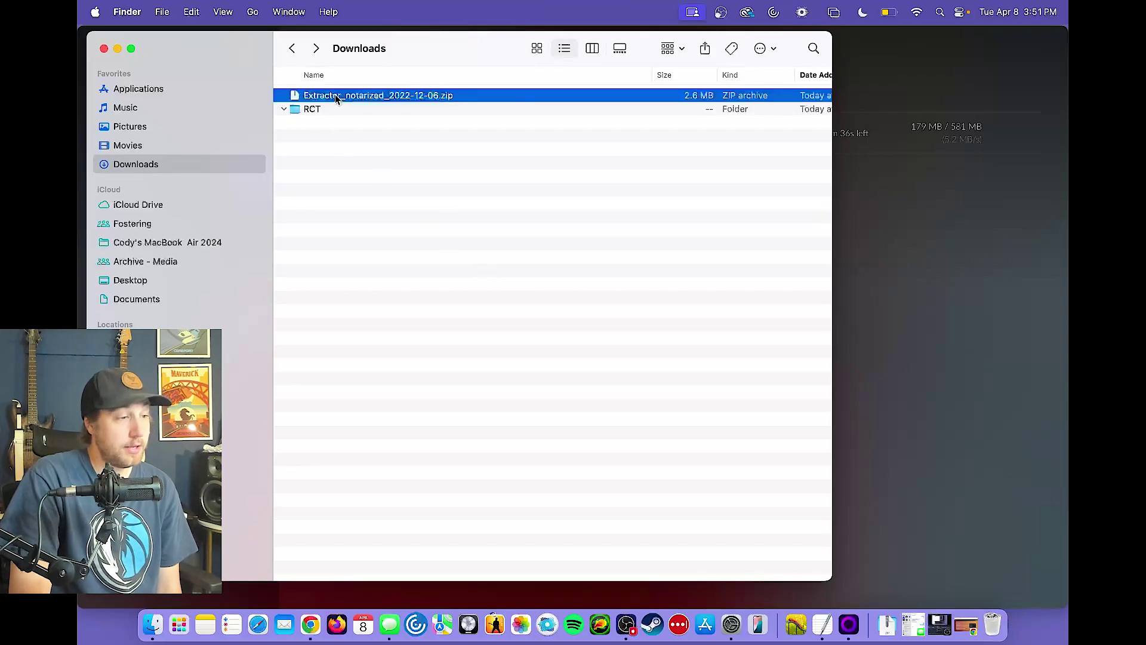
double_click(337, 96)
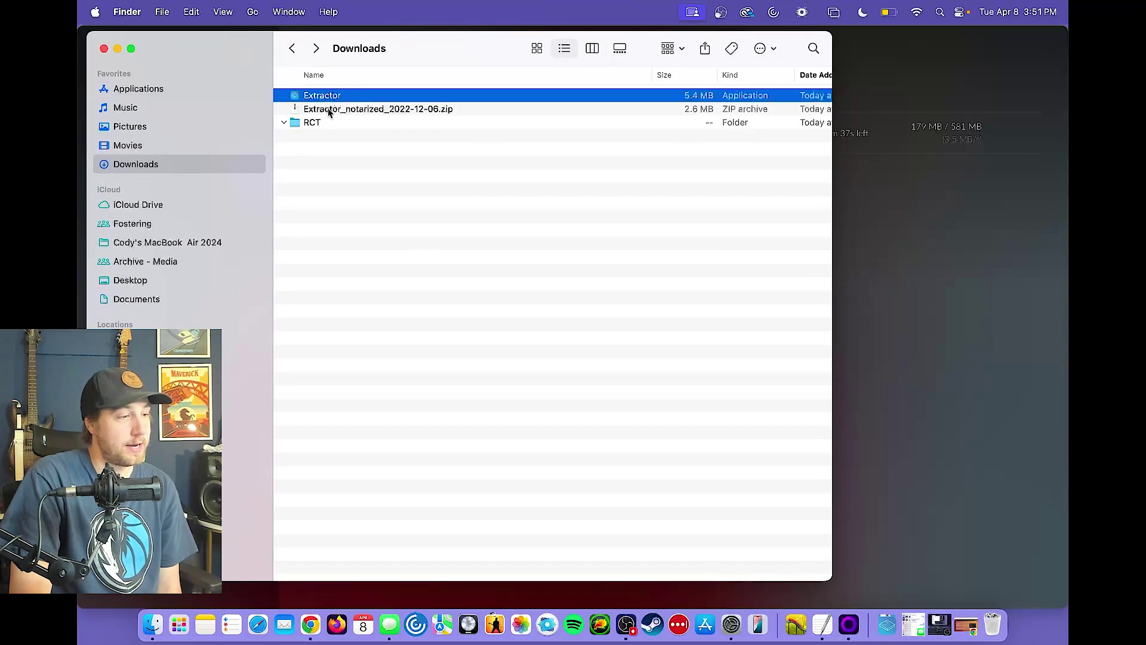
click(330, 111)
drag(329, 109, 985, 627)
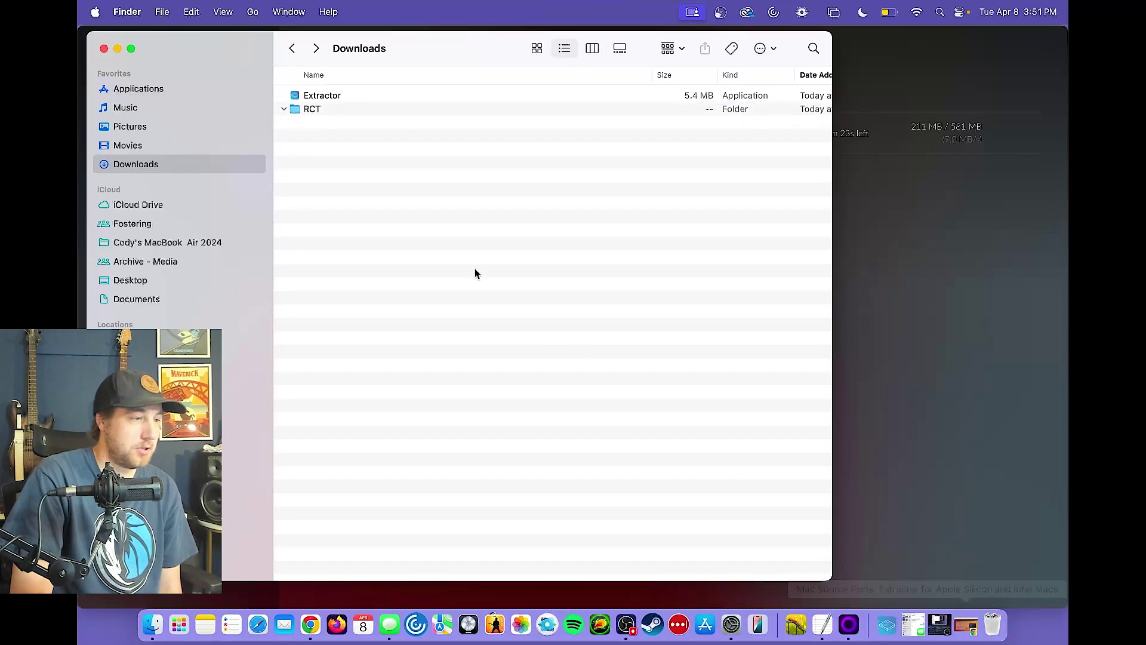
Launch the Extractor app, confirming it may open despite being downloaded from the internet.
click(300, 98)
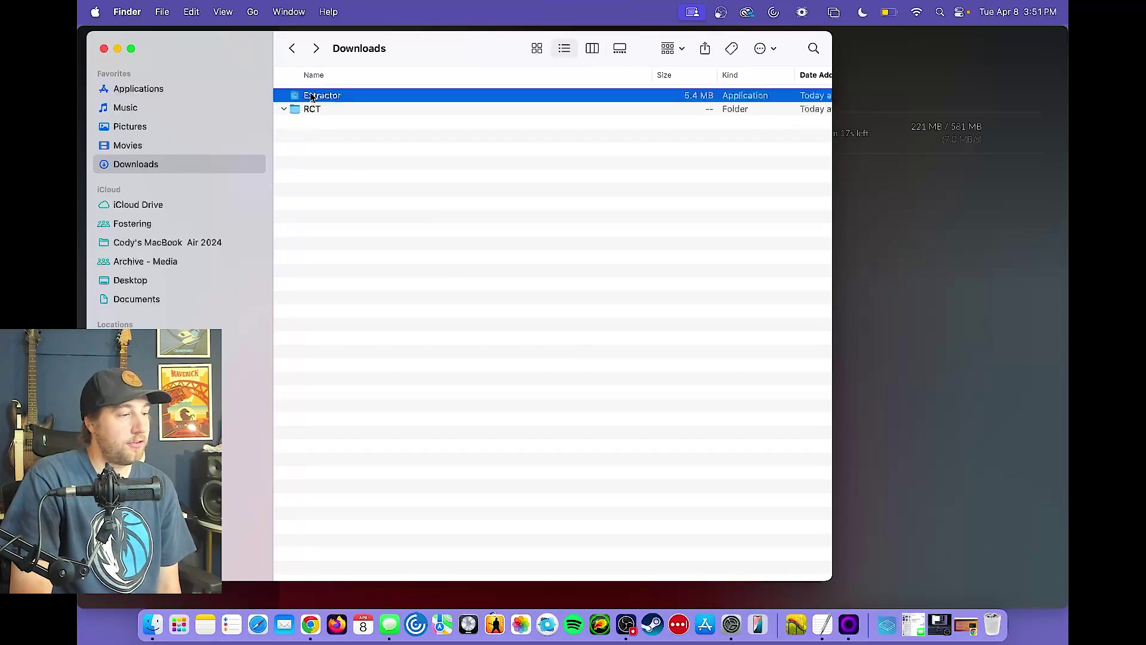
double_click(317, 100)
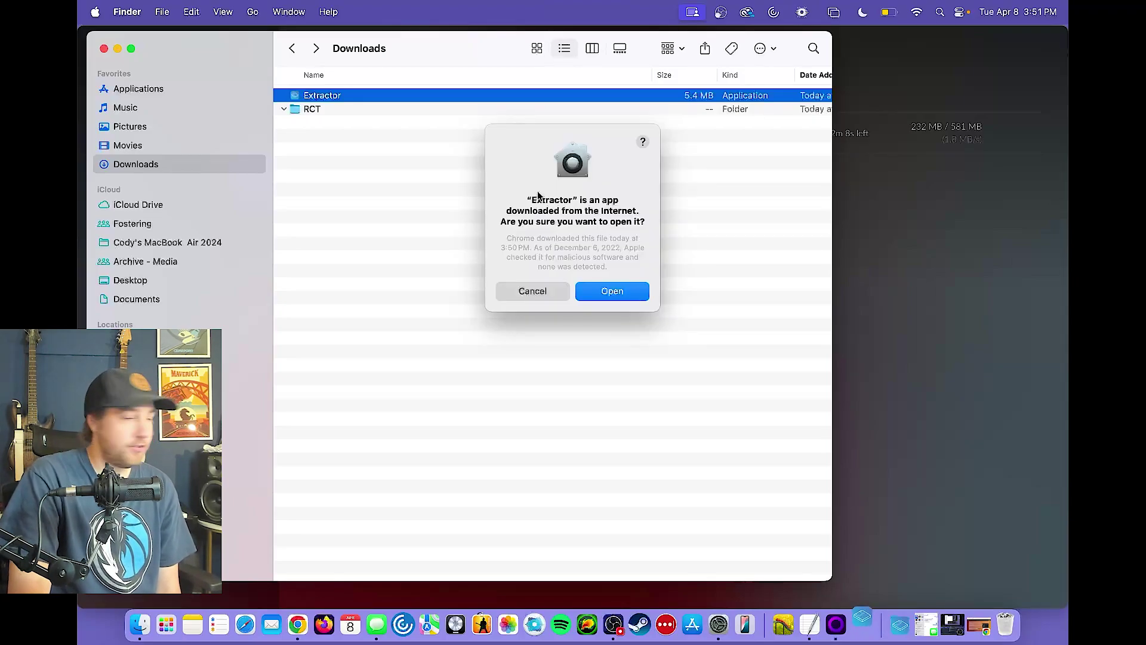
click(607, 295)
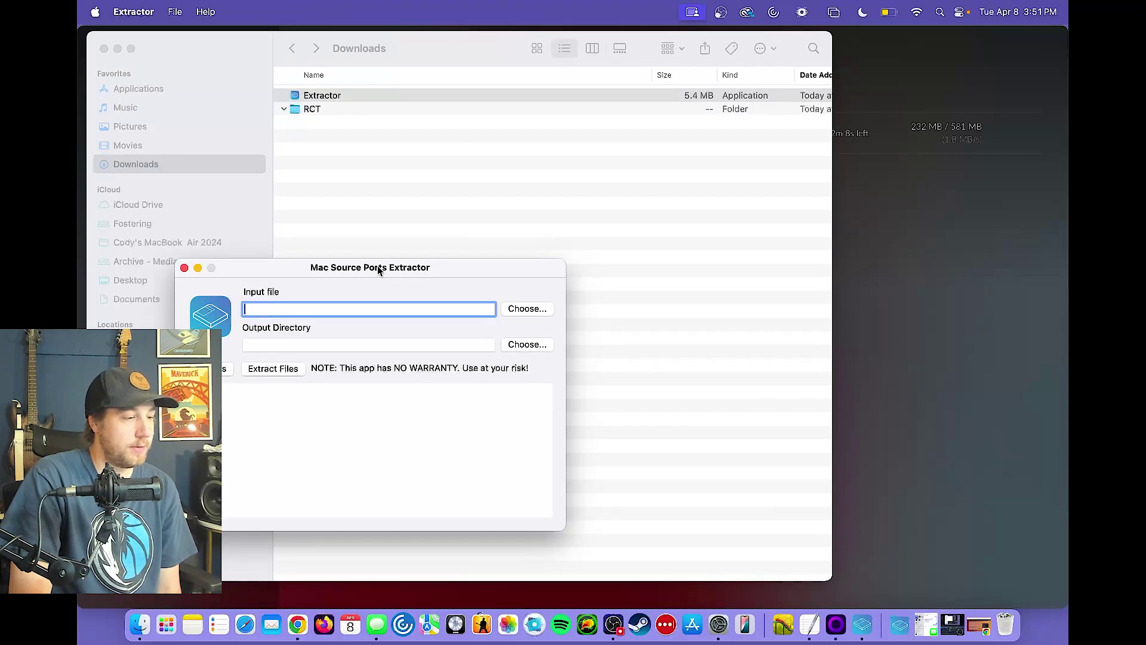
Set Extractor's Output Directory to Downloads/RCT, then bring GOG Galaxy's download queue back.
drag(377, 266, 548, 164)
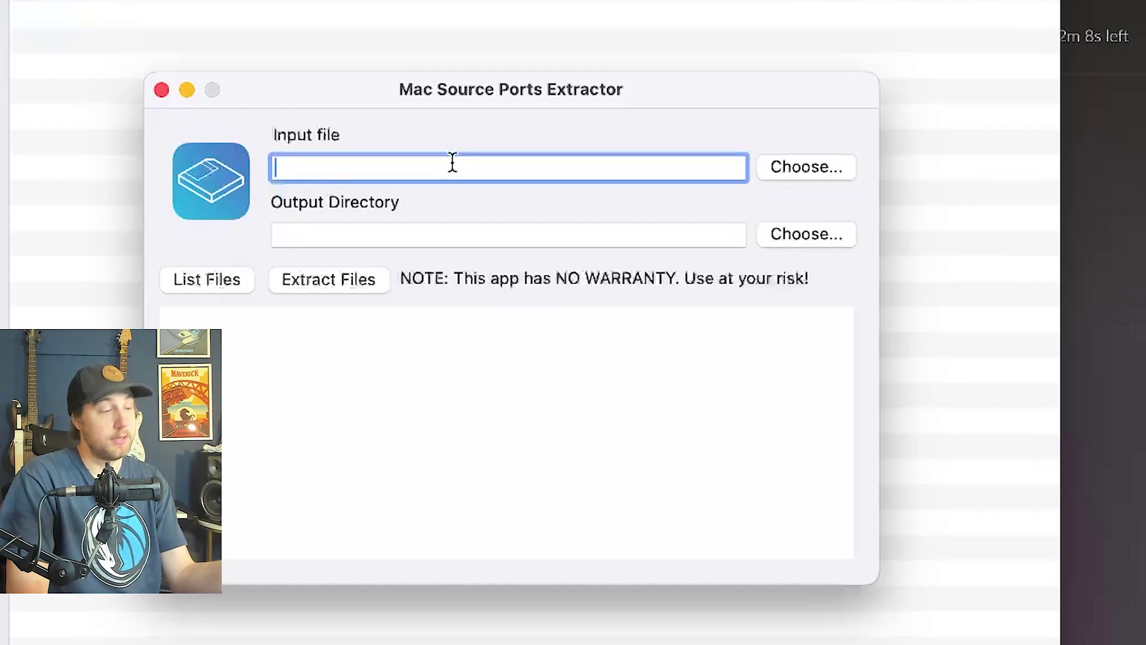
click(453, 234)
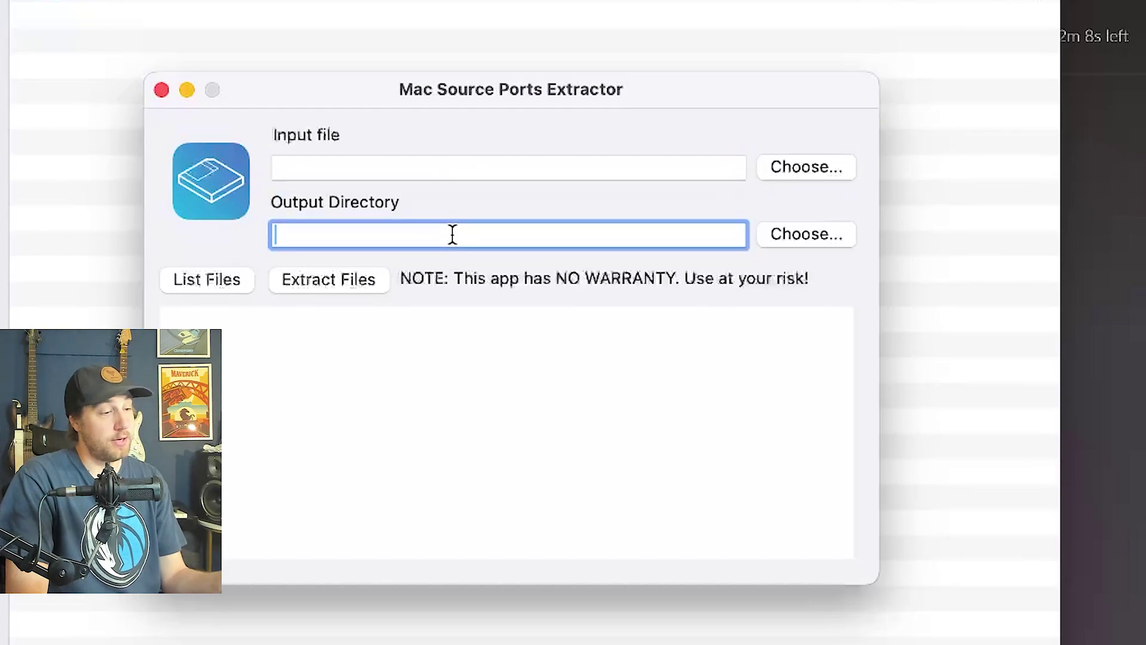
click(800, 238)
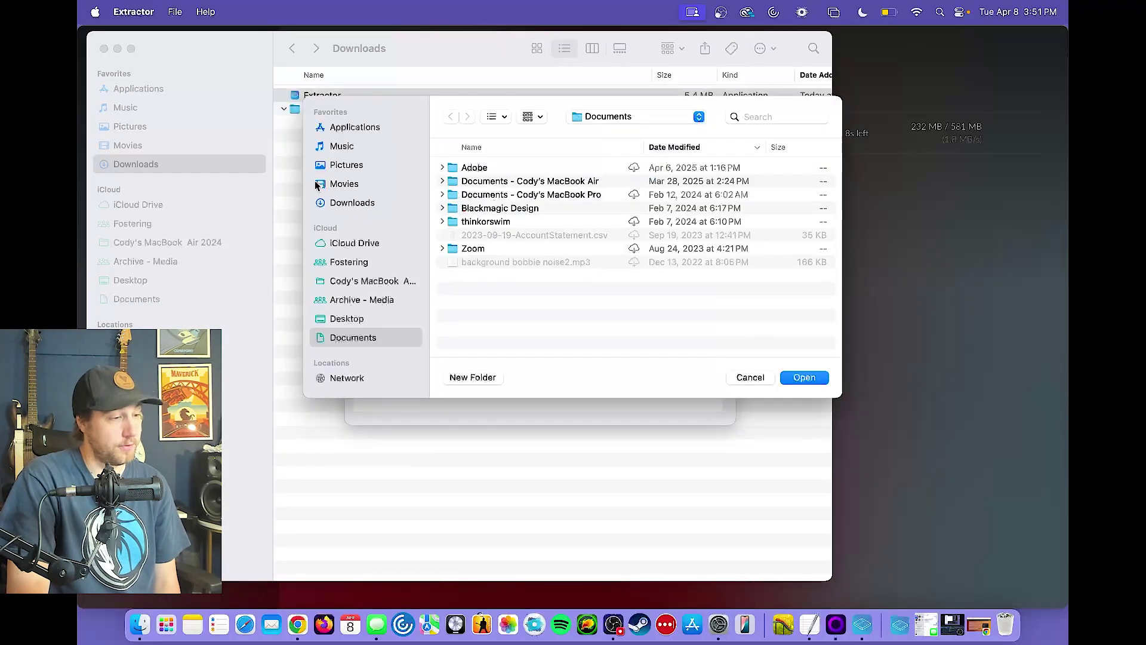
click(350, 204)
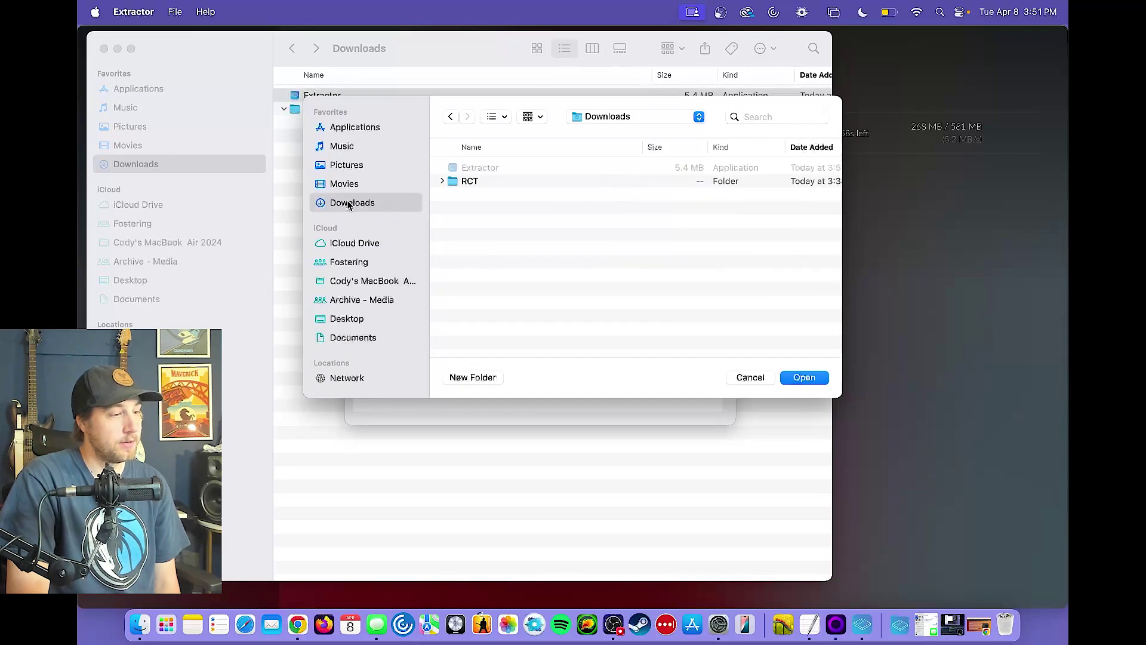
click(478, 182)
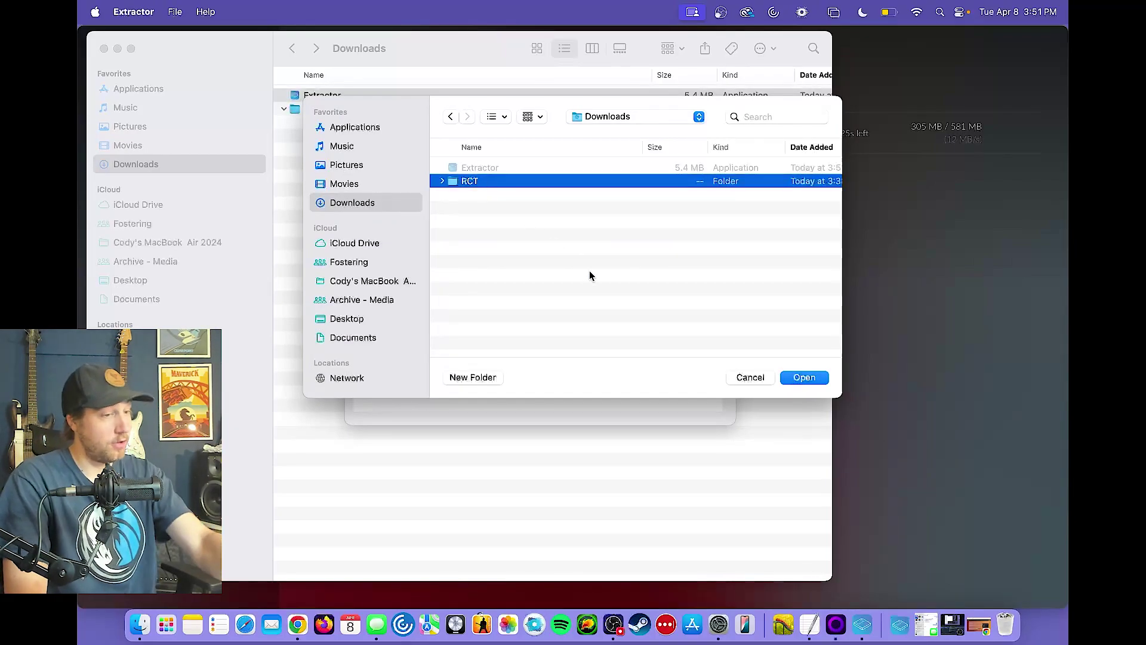
click(802, 376)
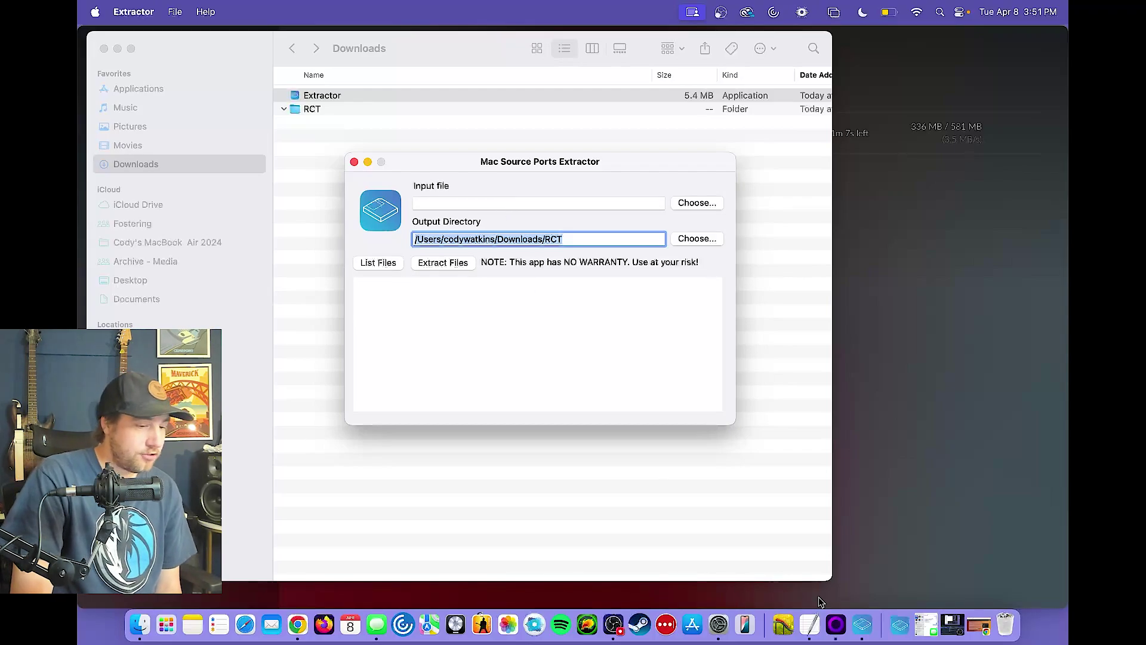
click(835, 624)
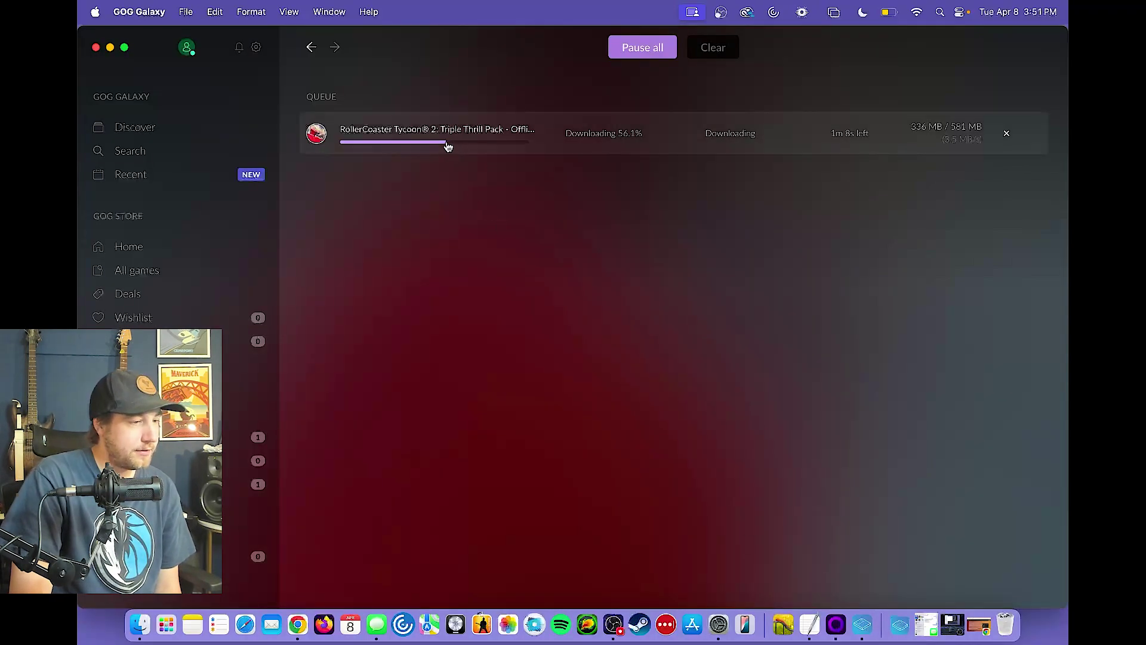